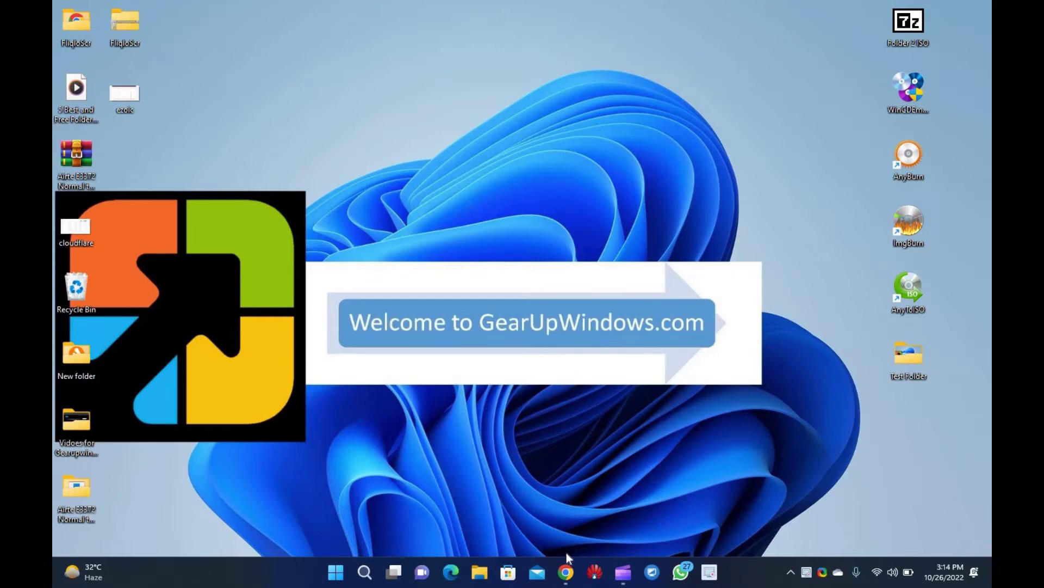
# Bring the Chrome window with the GearUpWindows folder-to-ISO article to the front
pyautogui.click(566, 571)
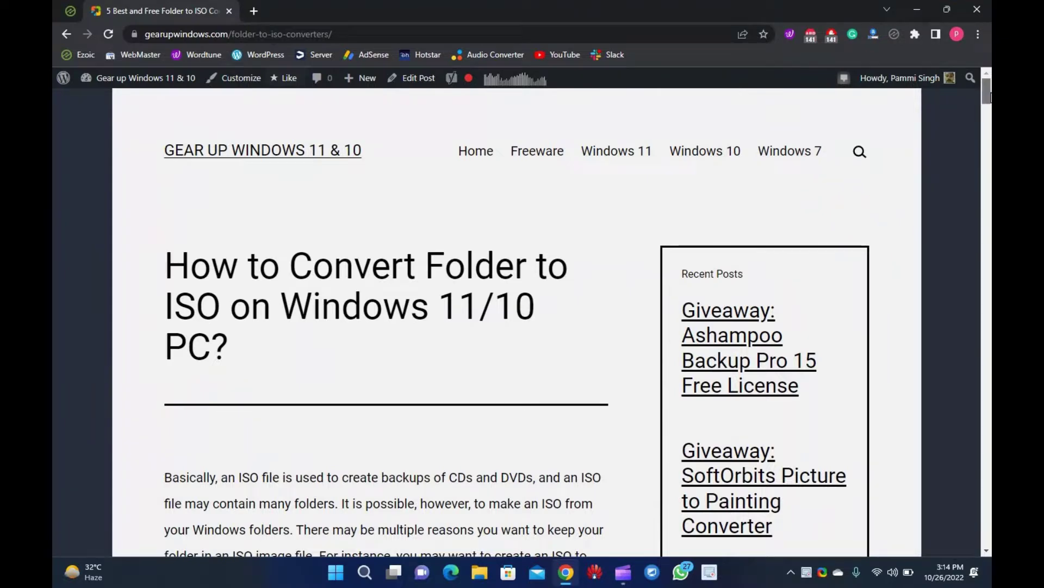
# Scroll the article to its list of Folder2iso, WinCDEmu, AnyBurn, ImgBurn and AnyToISO
pyautogui.moveTo(990, 97); pyautogui.dragTo(990, 110)
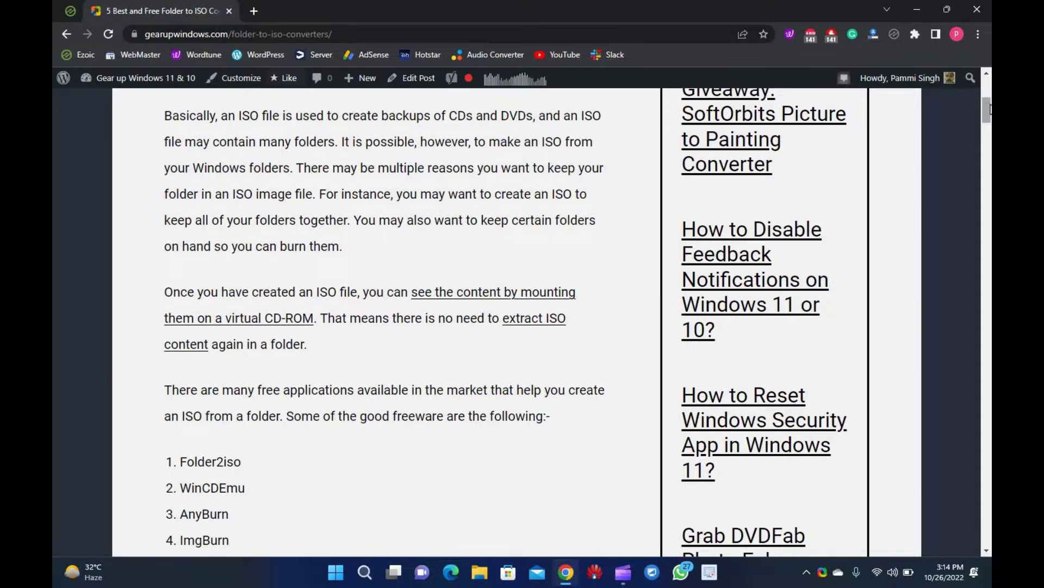
pyautogui.moveTo(989, 109); pyautogui.dragTo(989, 123)
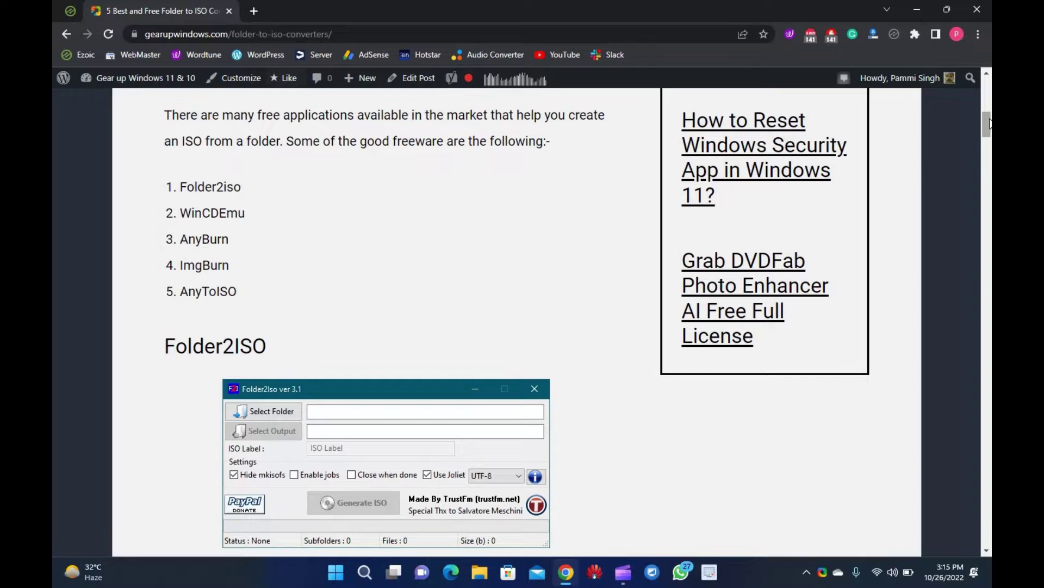
# Scroll further to the Folder2ISO three-step instructions and the WinCDEmu heading
pyautogui.moveTo(989, 125); pyautogui.dragTo(989, 127)
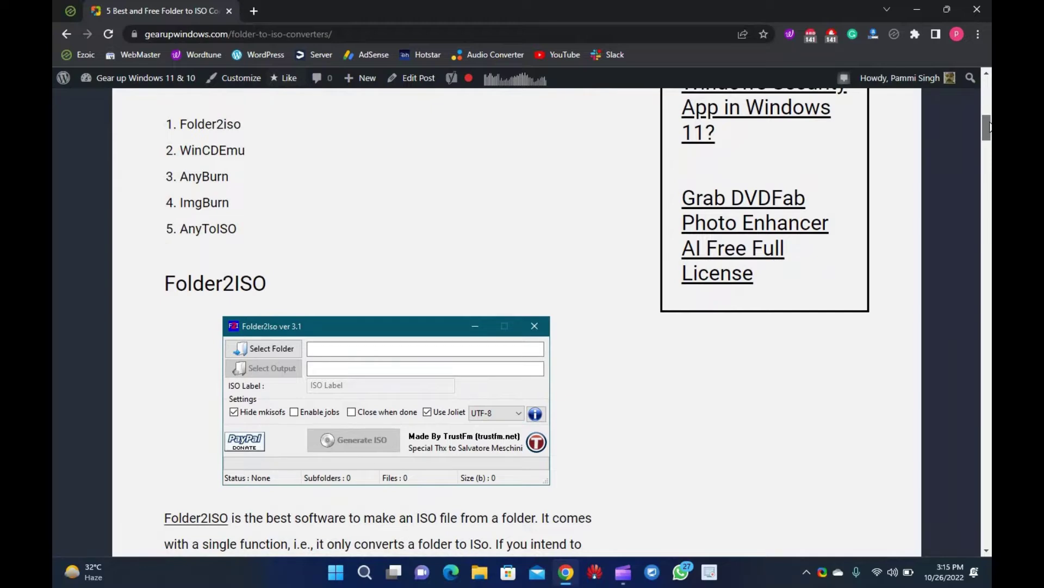
pyautogui.moveTo(989, 127); pyautogui.dragTo(989, 136)
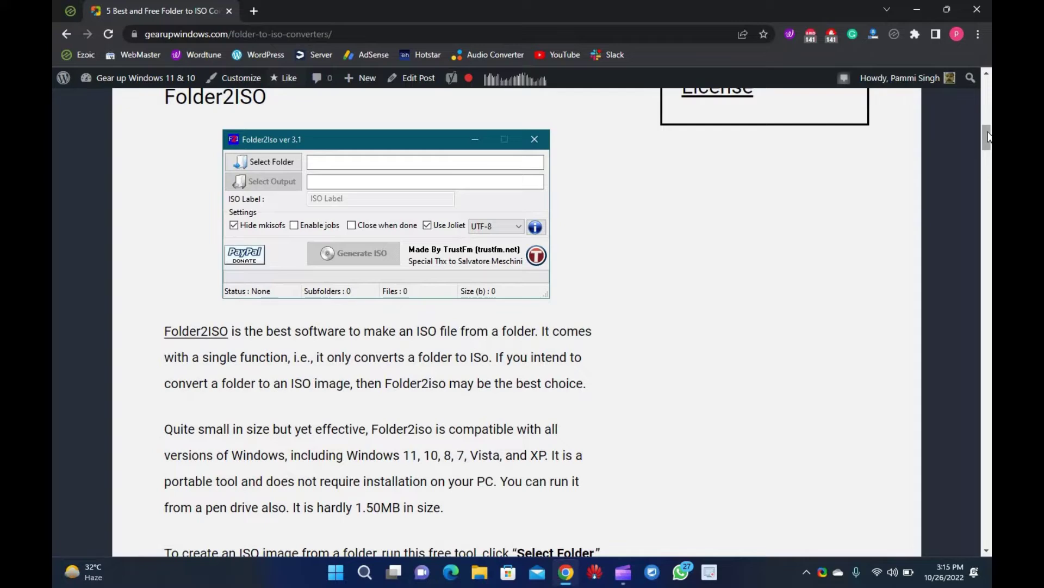
pyautogui.moveTo(989, 137); pyautogui.dragTo(989, 148)
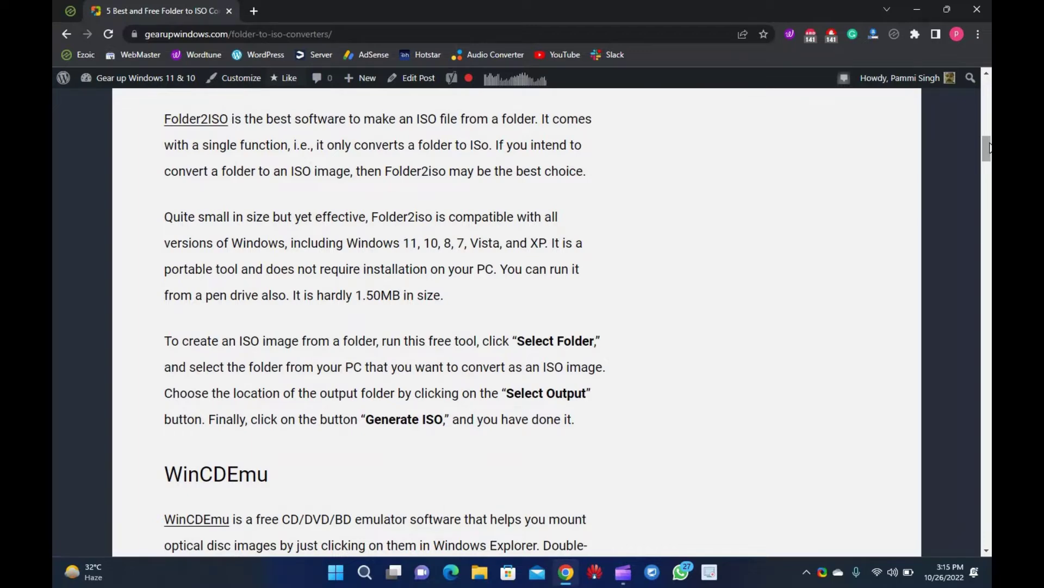
# Extract the Folder2ISO self-extractor to the desktop and place the Folder2Iso folder beside the archive
pyautogui.click(917, 11)
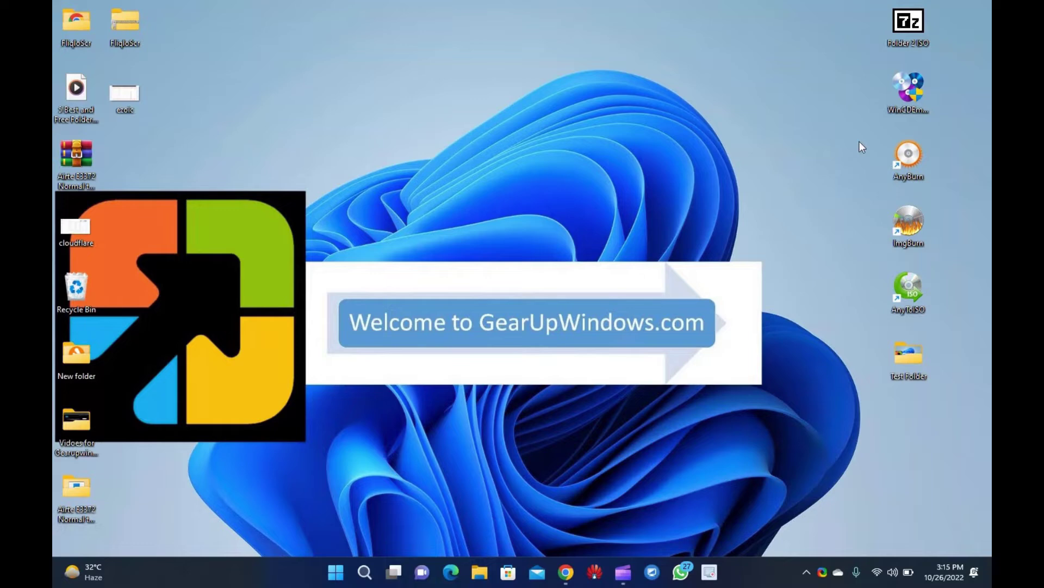
pyautogui.doubleClick(903, 23)
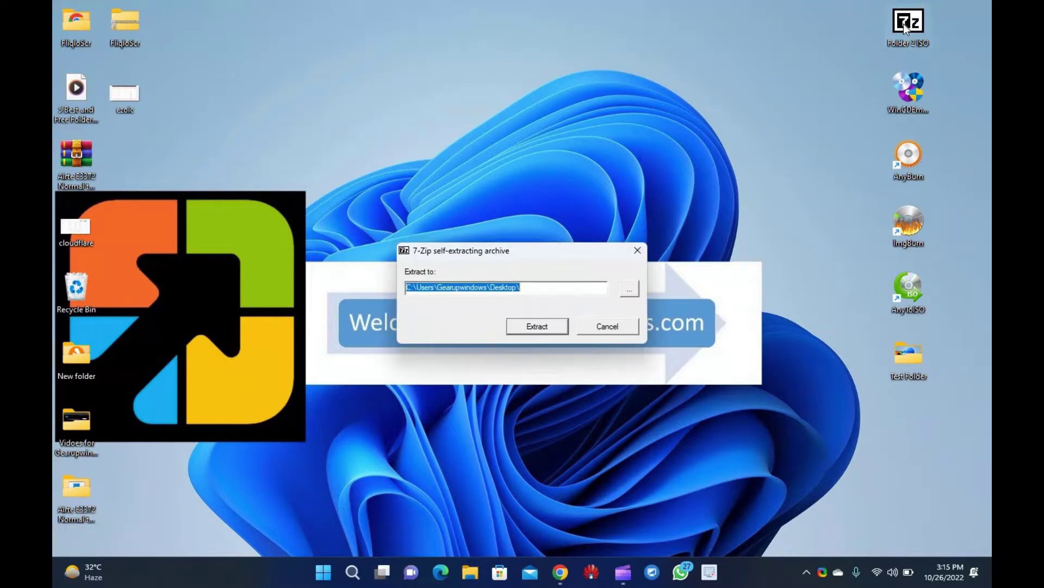
pyautogui.click(532, 326)
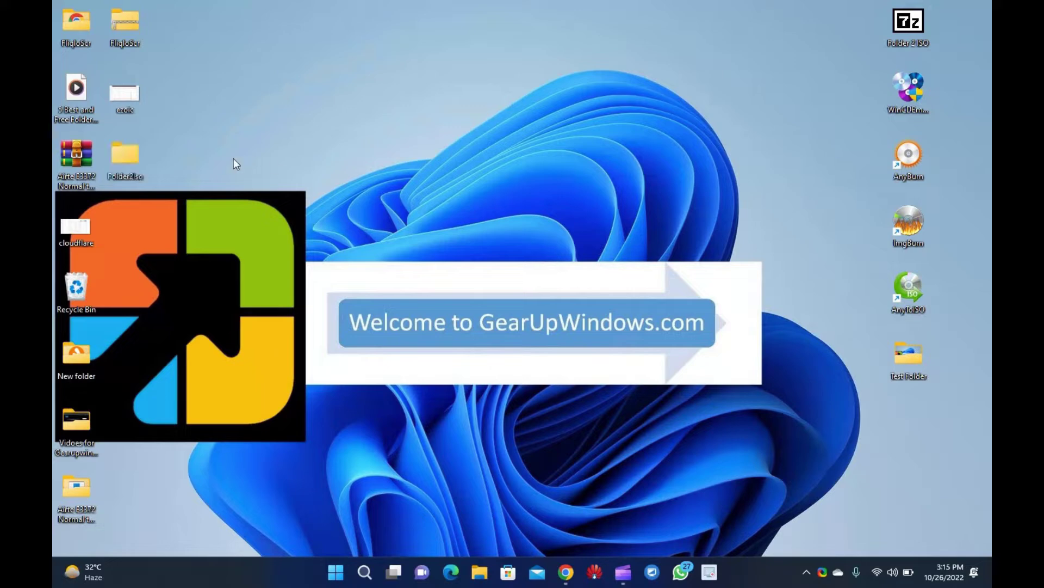
pyautogui.moveTo(211, 157); pyautogui.dragTo(860, 30)
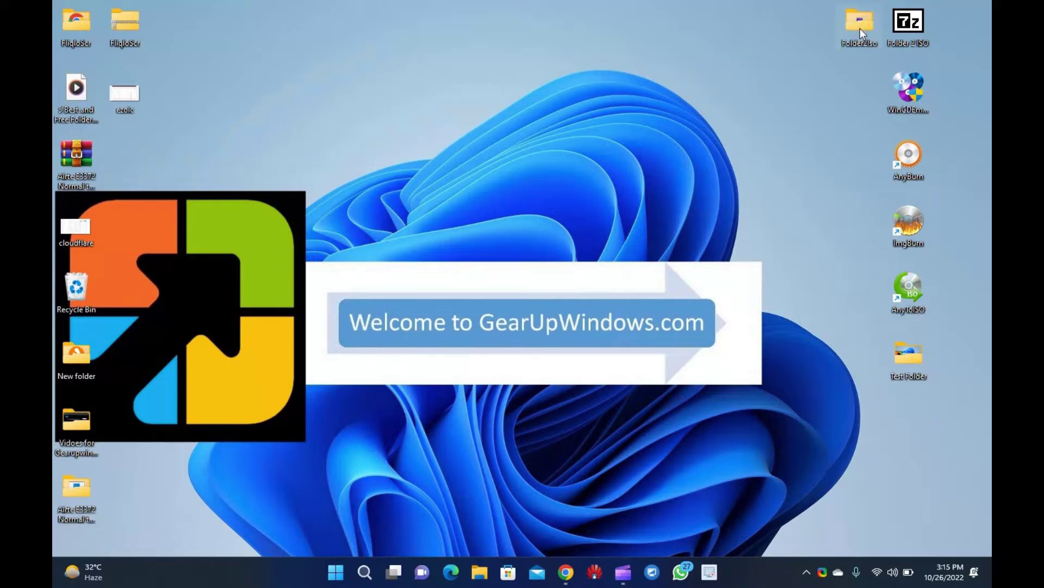
# Open the Folder2Iso folder and run Folder2Iso.exe
pyautogui.doubleClick(864, 13)
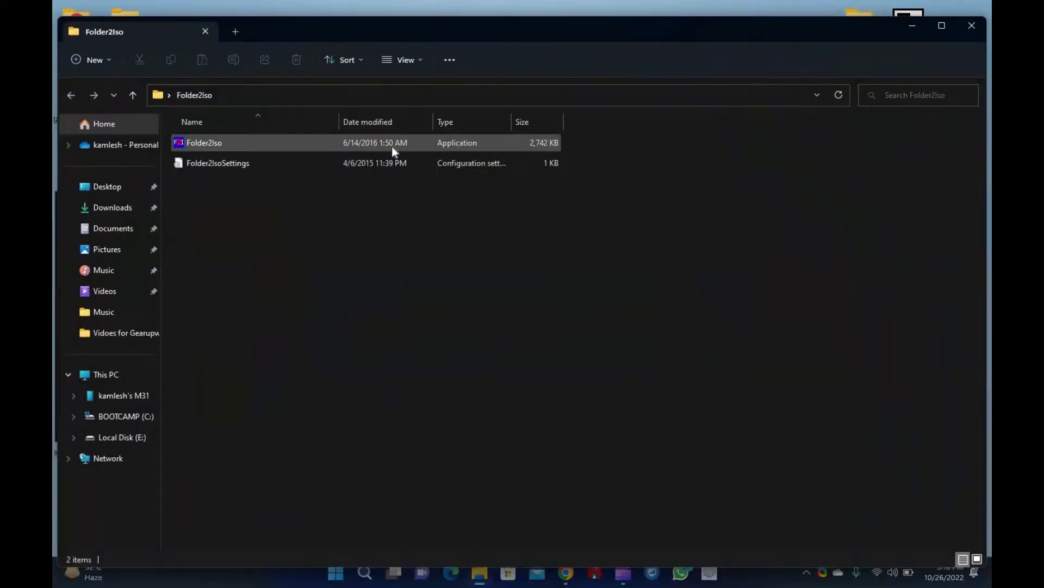
pyautogui.doubleClick(392, 147)
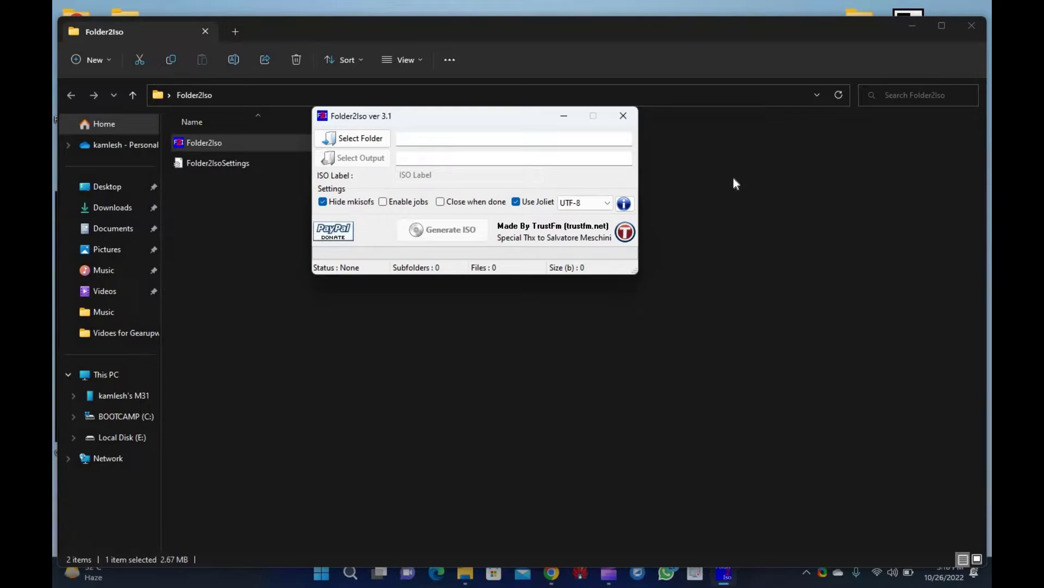
# Choose Test Folder as the Folder2Iso source folder
pyautogui.click(365, 142)
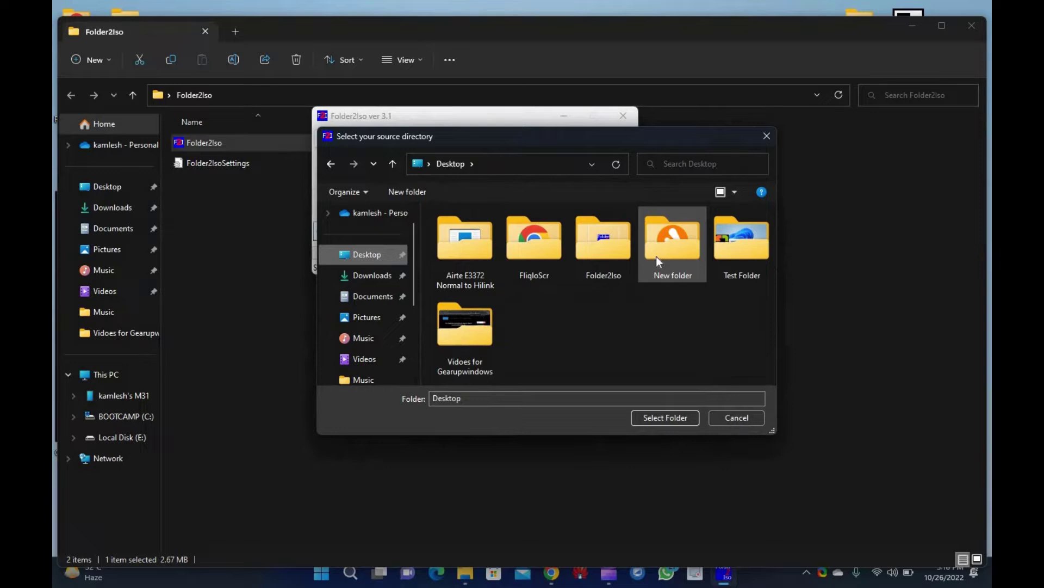
pyautogui.click(718, 255)
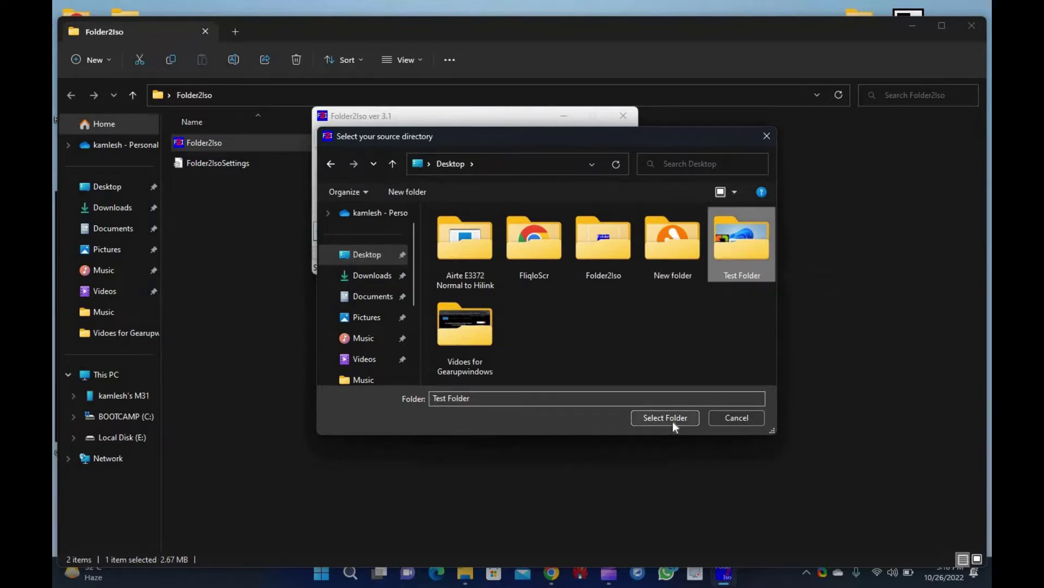
pyautogui.click(672, 421)
# Set the output to abc.iso on the Desktop and generate the ISO
pyautogui.click(352, 158)
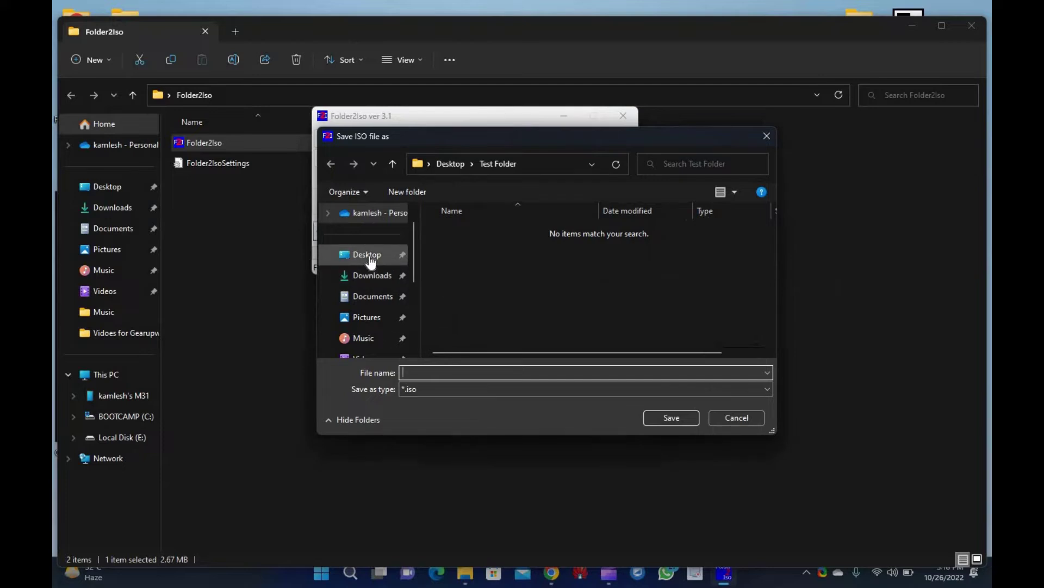
pyautogui.click(370, 259)
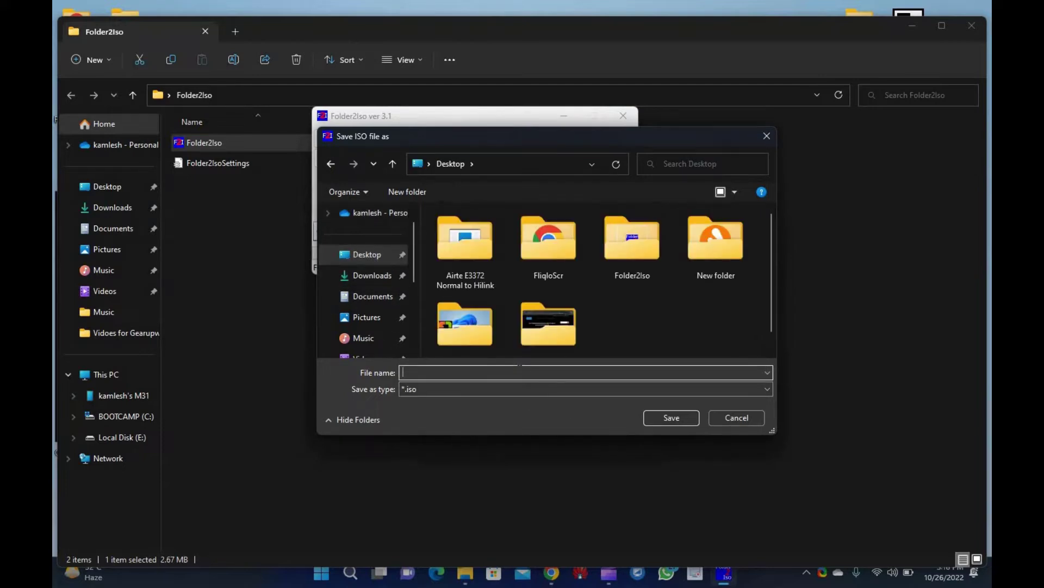
pyautogui.write('a')
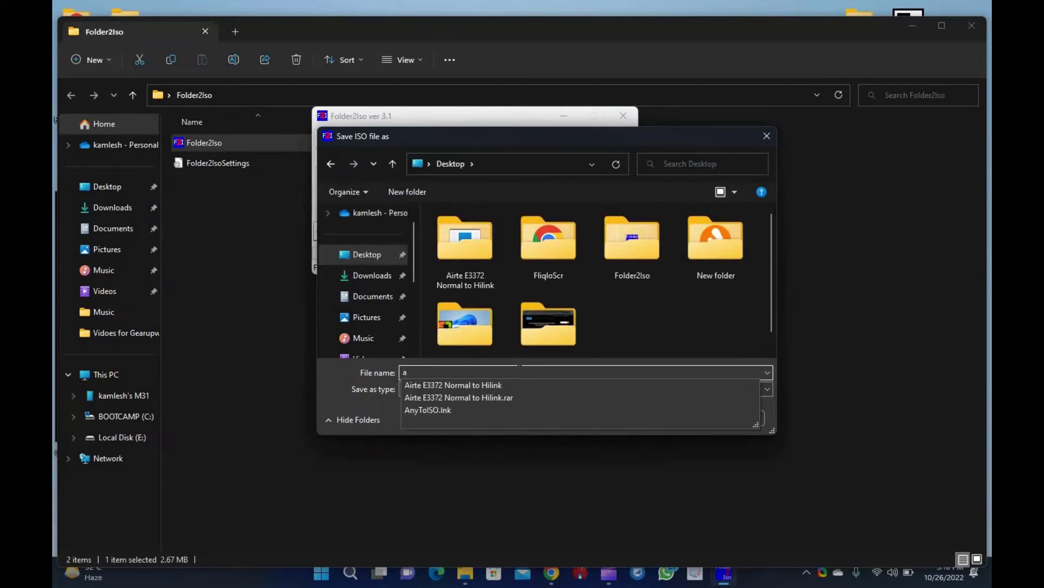
pyautogui.write('bc')
pyautogui.click(649, 416)
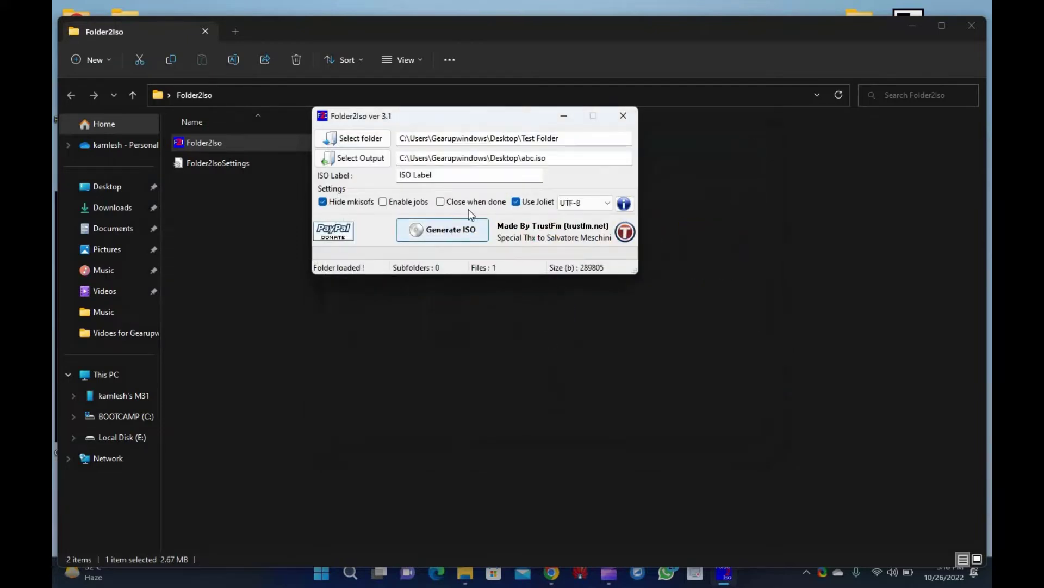
pyautogui.click(623, 116)
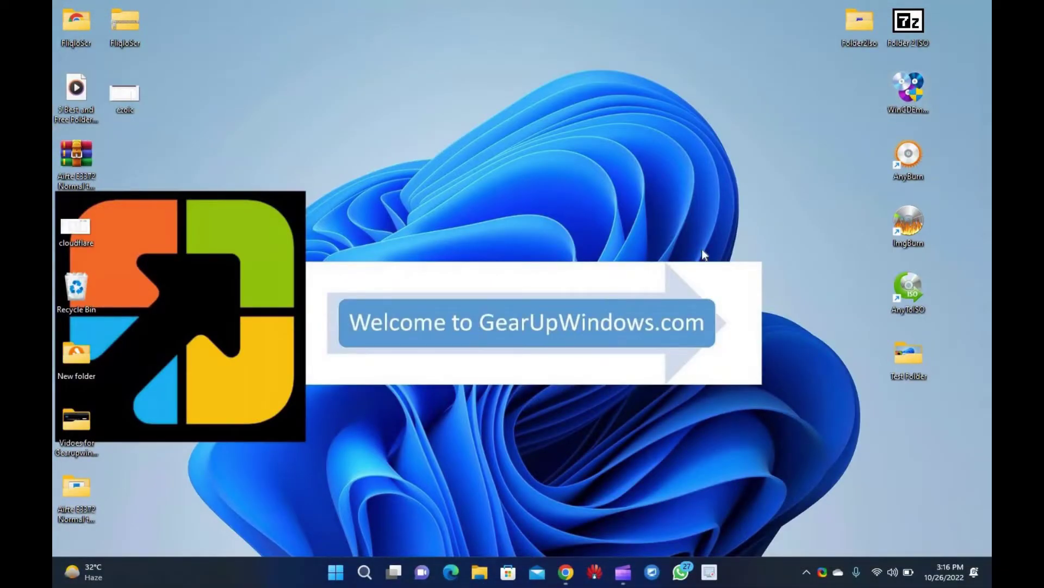
# Drag Test Folder from the right column to the top middle of the desktop
pyautogui.moveTo(912, 358); pyautogui.dragTo(618, 158)
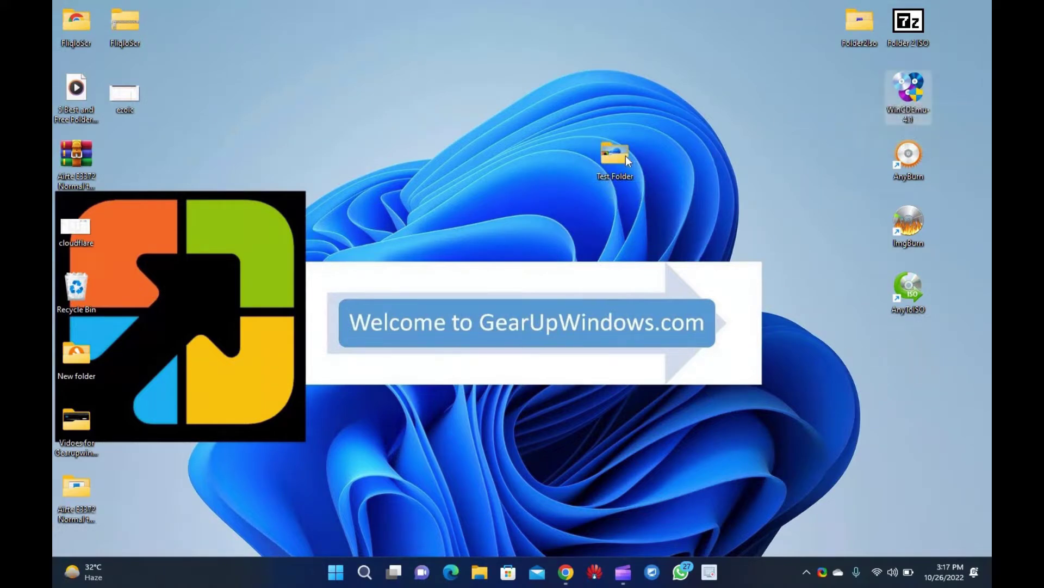
pyautogui.moveTo(625, 156); pyautogui.dragTo(431, 51)
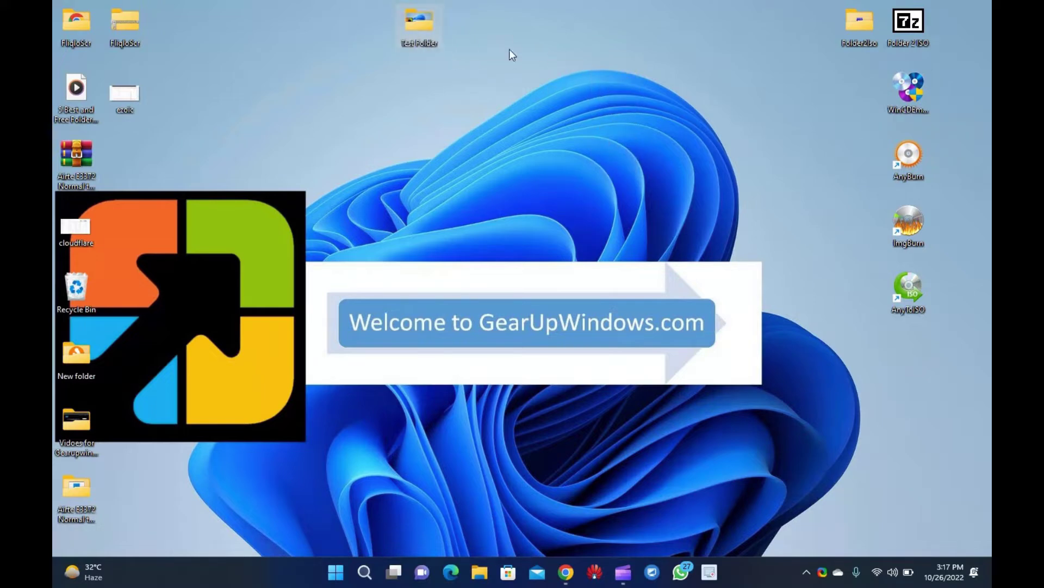
# Open Test Folder's classic context menu with its ISO-creation entries
pyautogui.rightClick(427, 42)
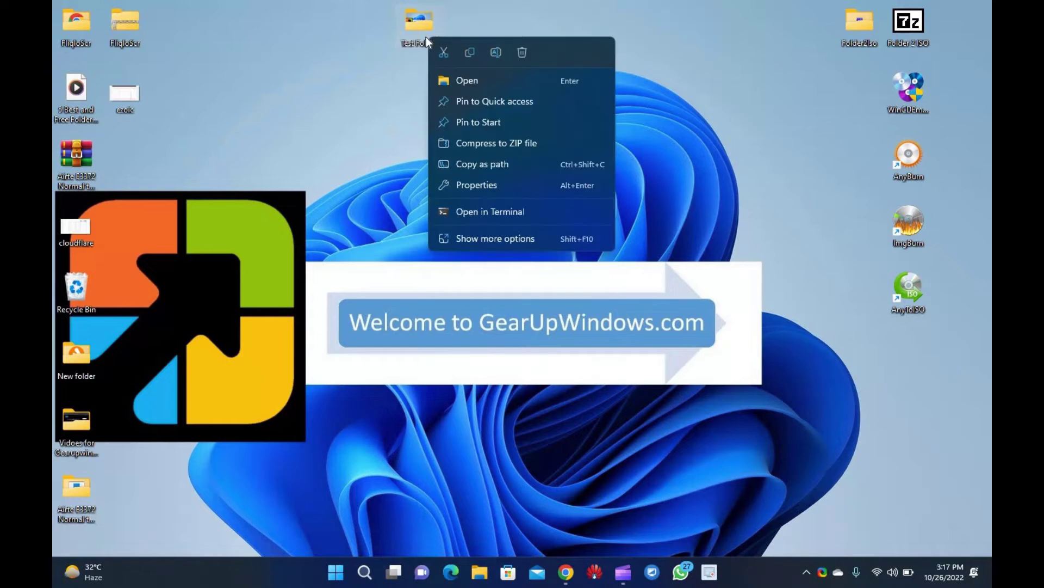
pyautogui.click(525, 238)
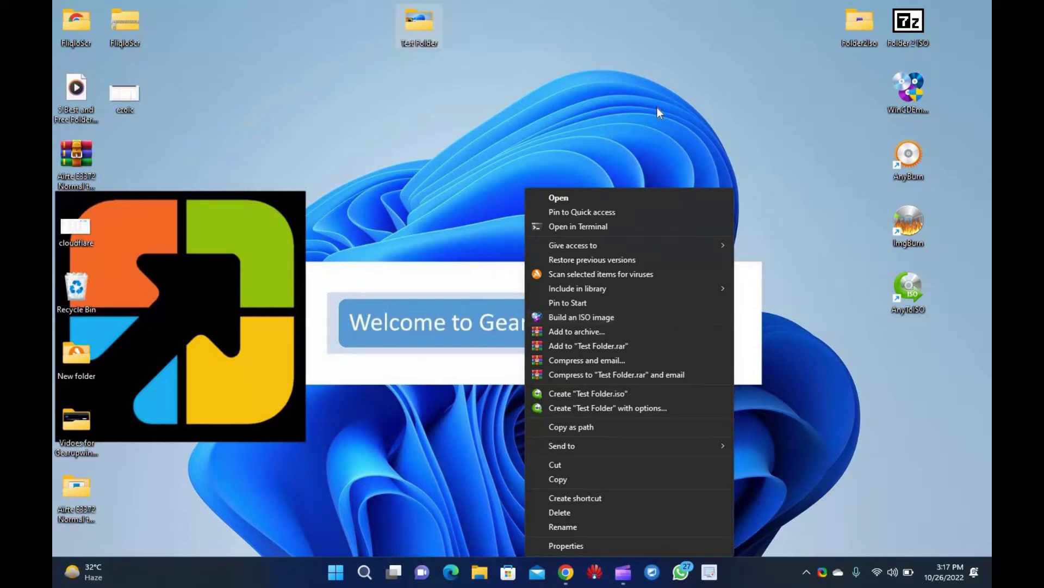
# Start a WinCDEmu ISO of Test Folder named abc on the Desktop, then cancel it
pyautogui.click(658, 316)
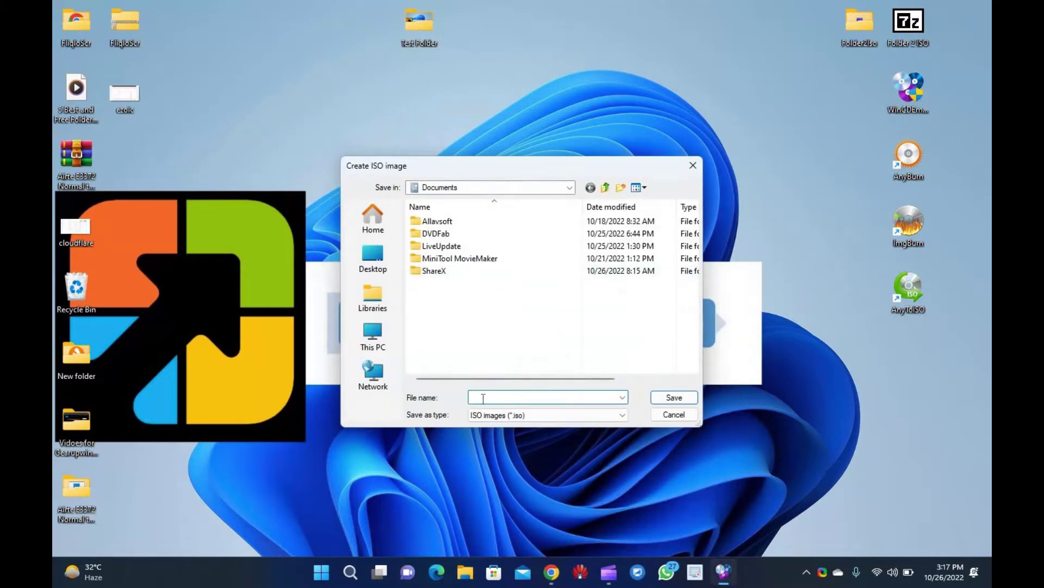
pyautogui.write('abc')
pyautogui.click(373, 256)
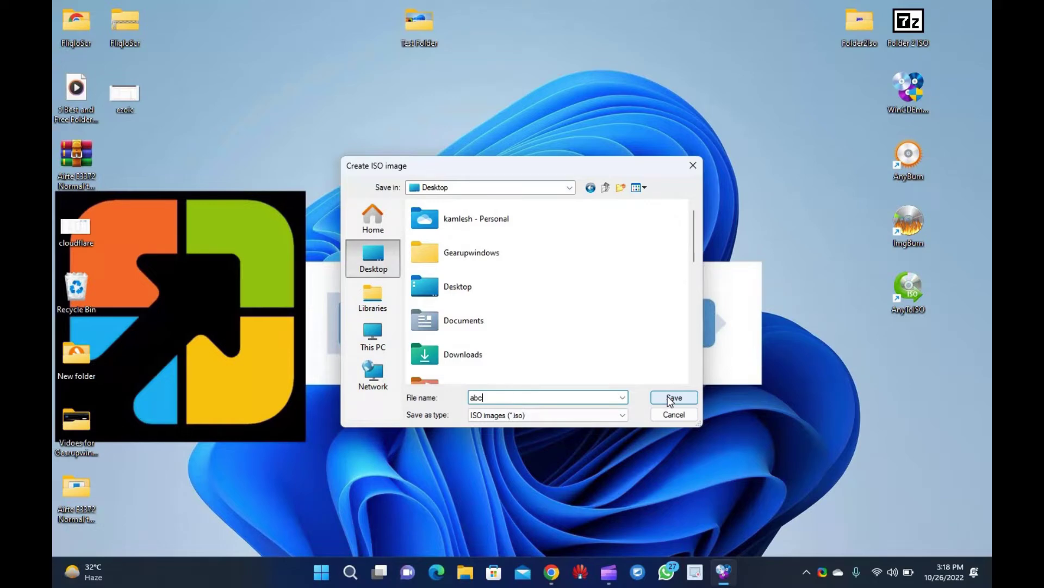
pyautogui.click(673, 415)
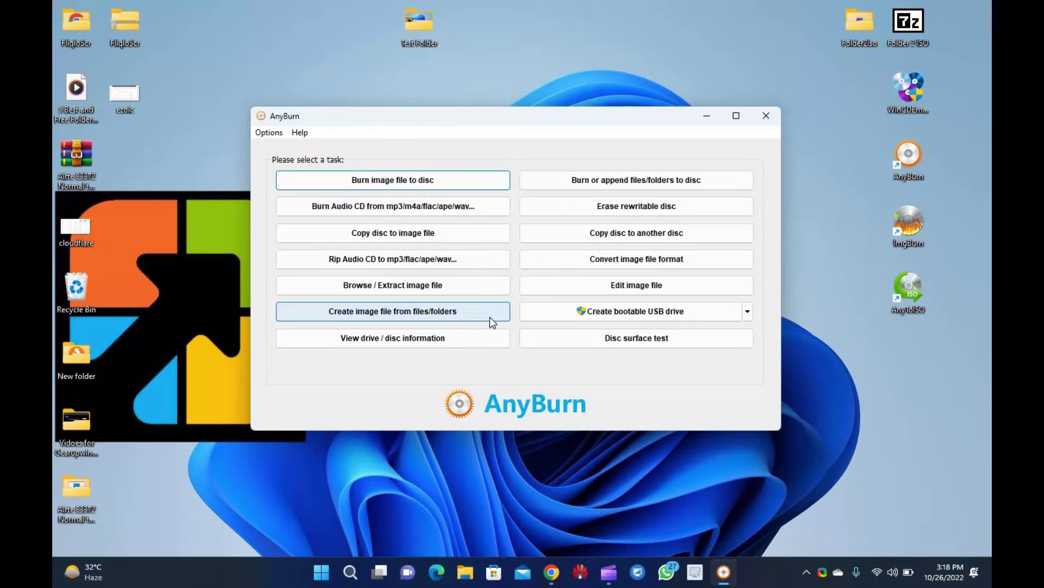
pyautogui.click(490, 317)
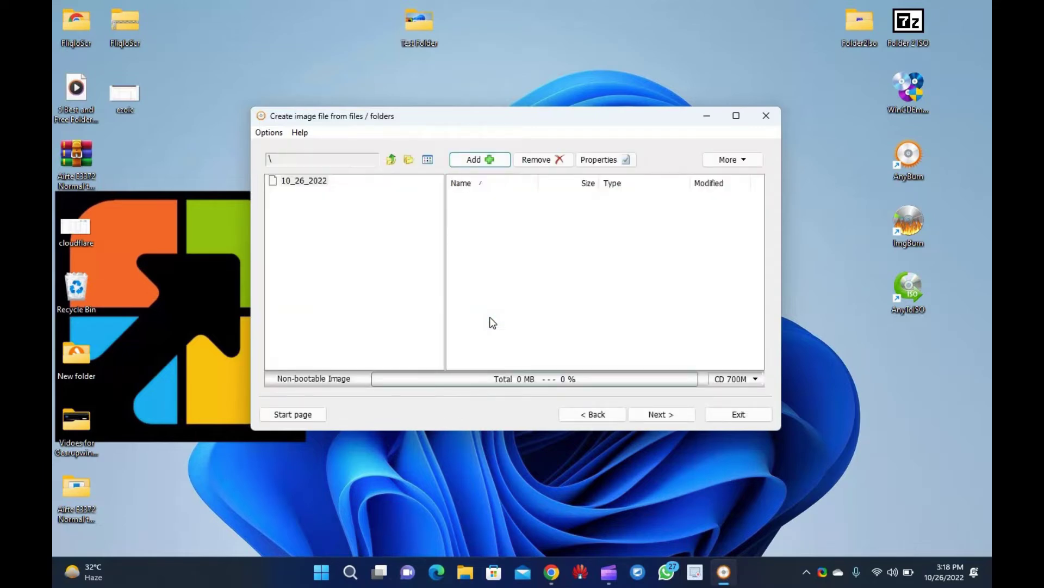
pyautogui.click(766, 122)
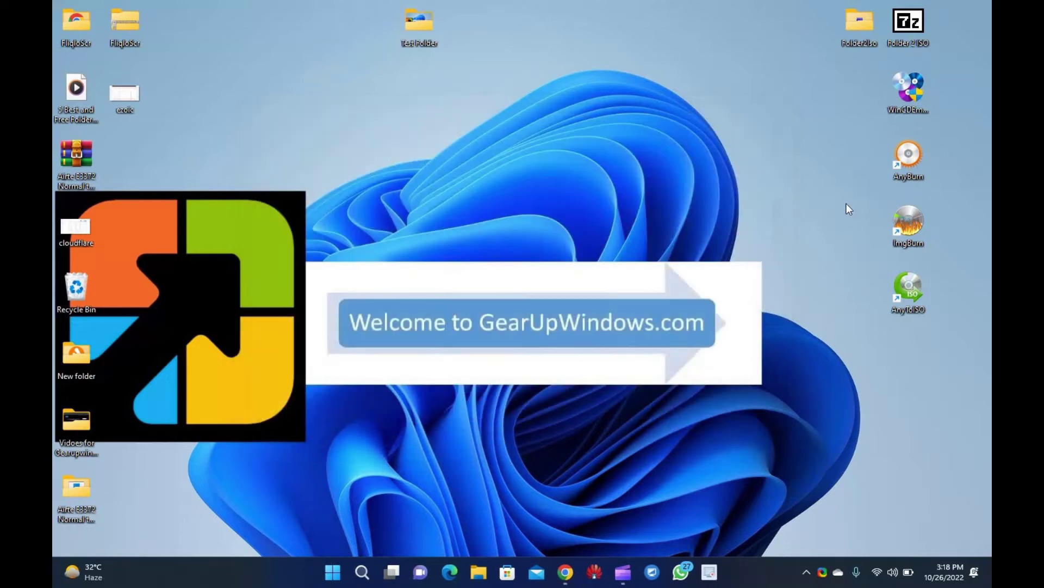
pyautogui.doubleClick(899, 172)
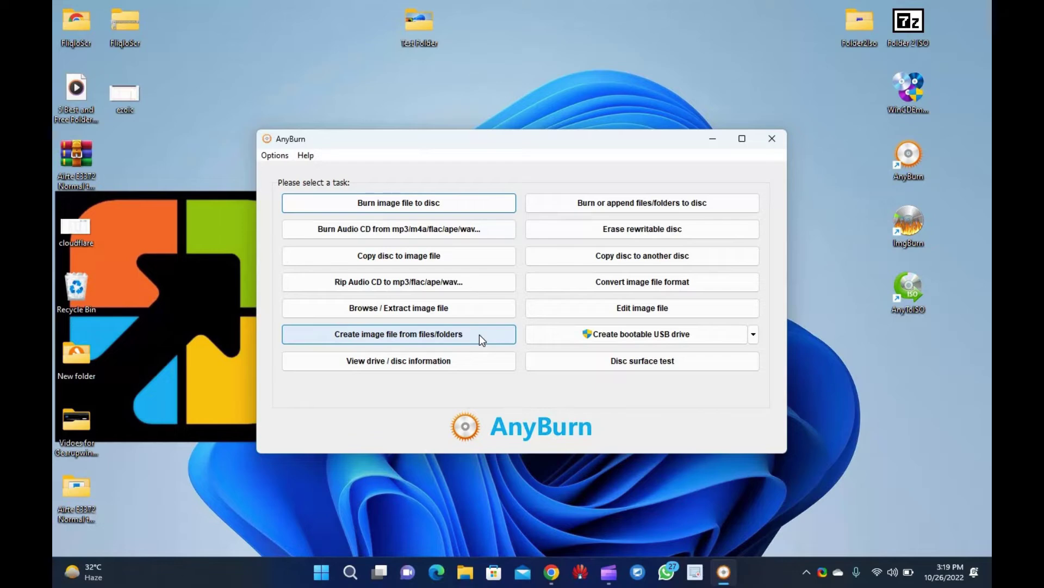
# Start an AnyBurn image from files/folders and add Test Folder from the Desktop
pyautogui.click(478, 335)
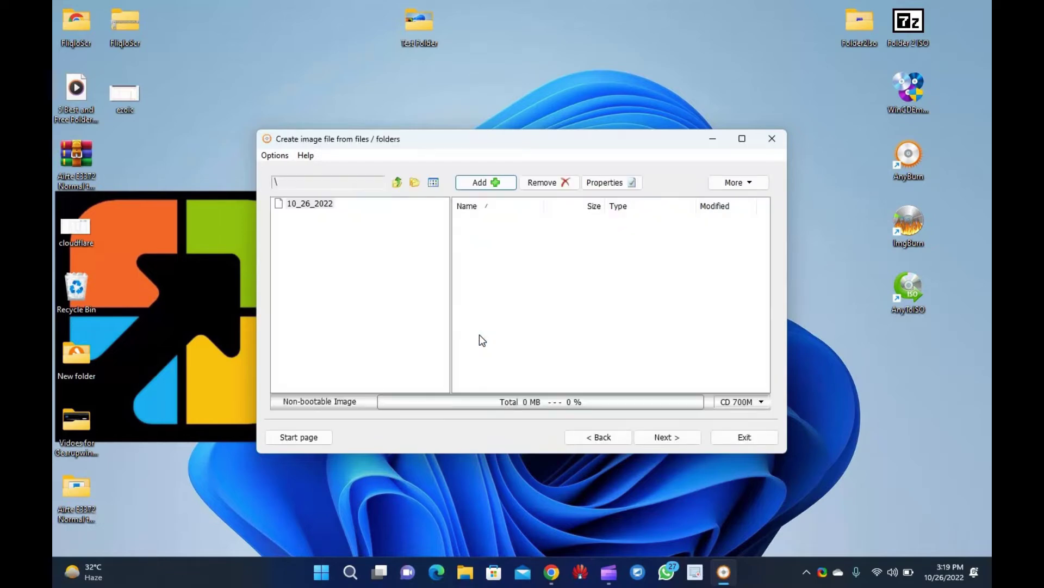
pyautogui.click(497, 187)
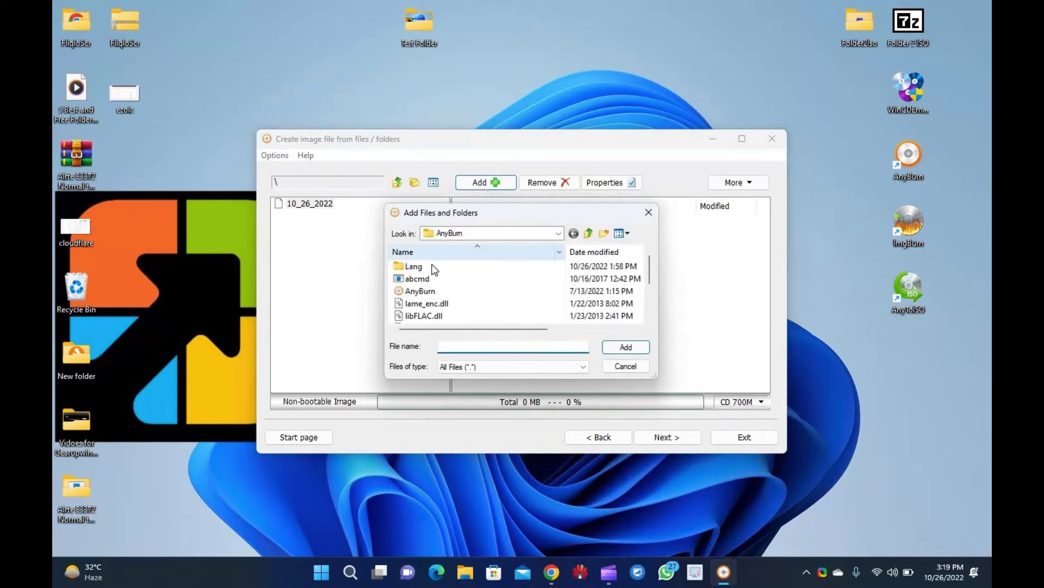
pyautogui.click(443, 232)
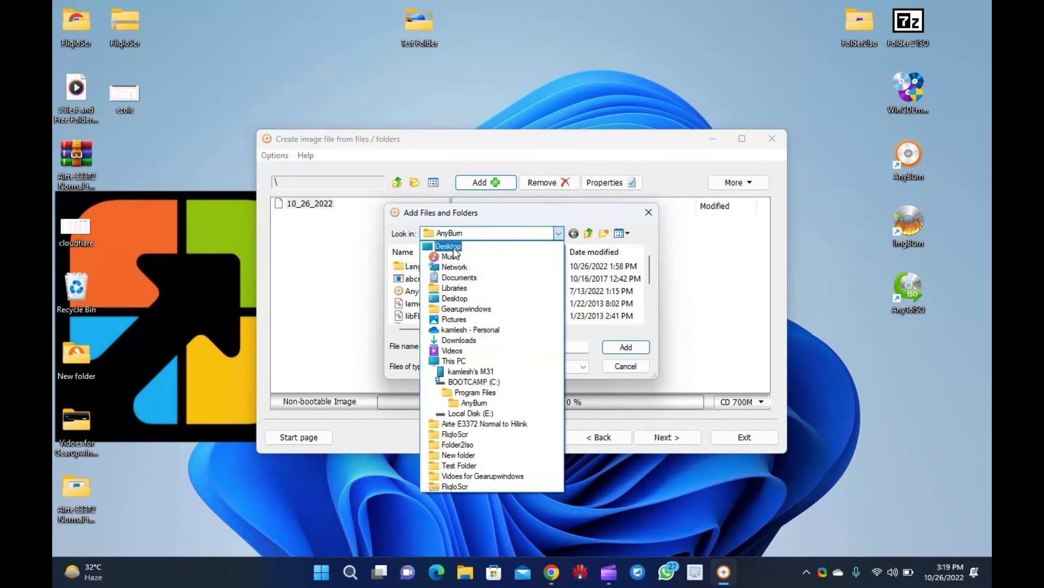
pyautogui.click(449, 246)
pyautogui.moveTo(651, 279); pyautogui.dragTo(653, 302)
pyautogui.click(447, 288)
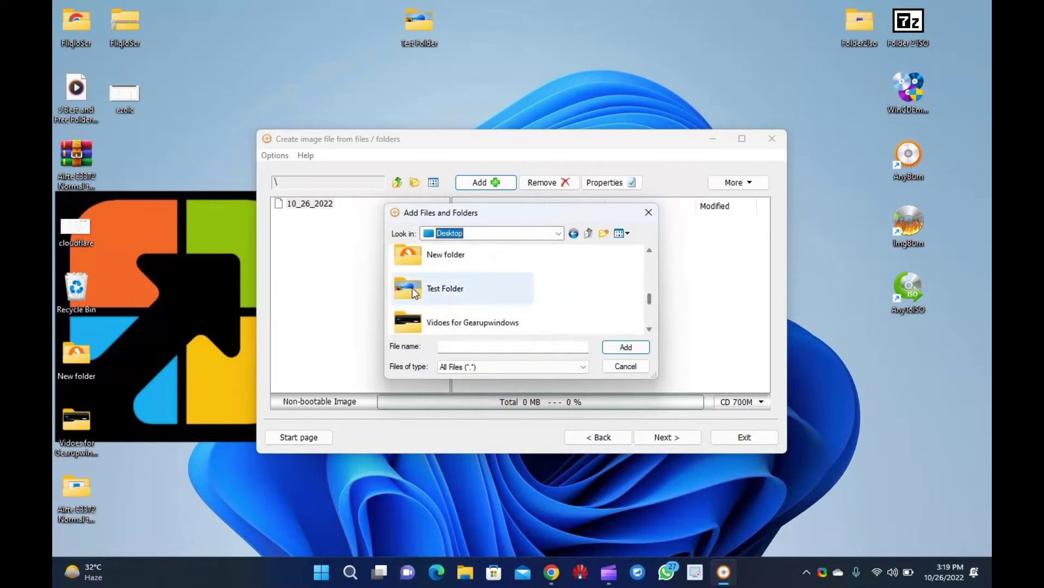
pyautogui.click(616, 350)
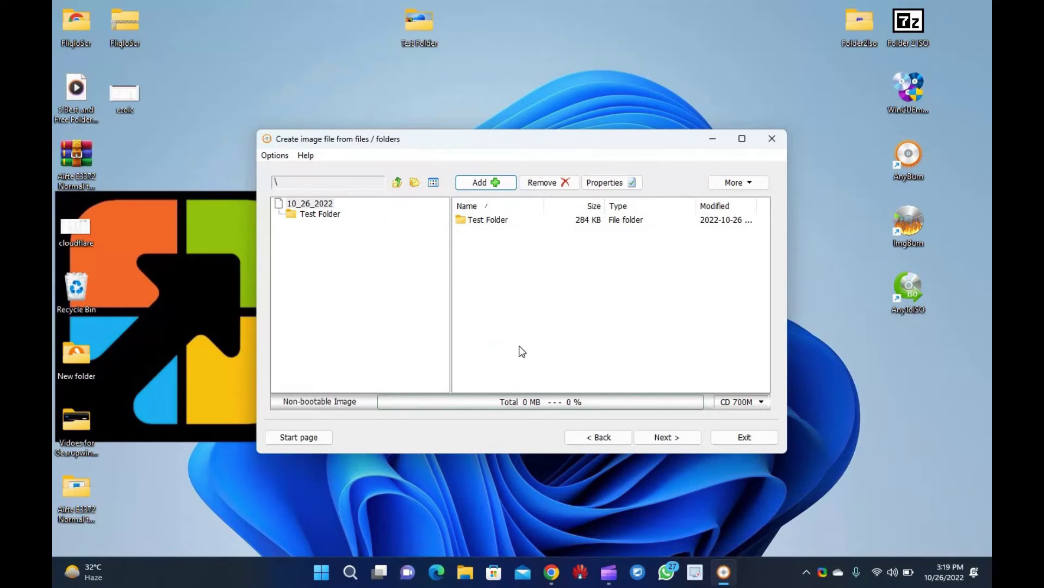
# Name the output image abc, keep Standard ISO Images (.ISO), and create it from Test Folder
pyautogui.click(660, 439)
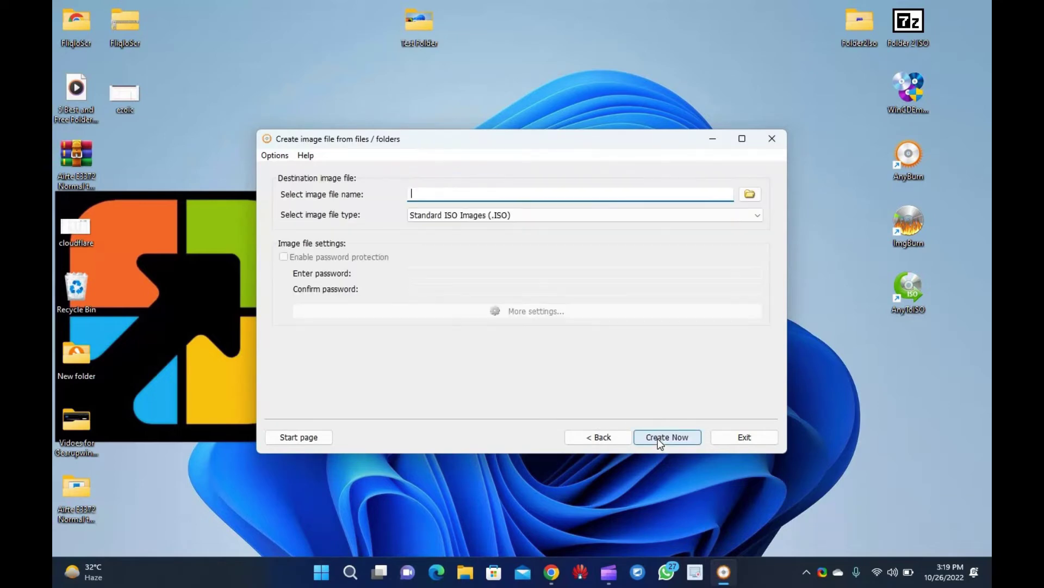
pyautogui.write('abc')
pyautogui.click(681, 438)
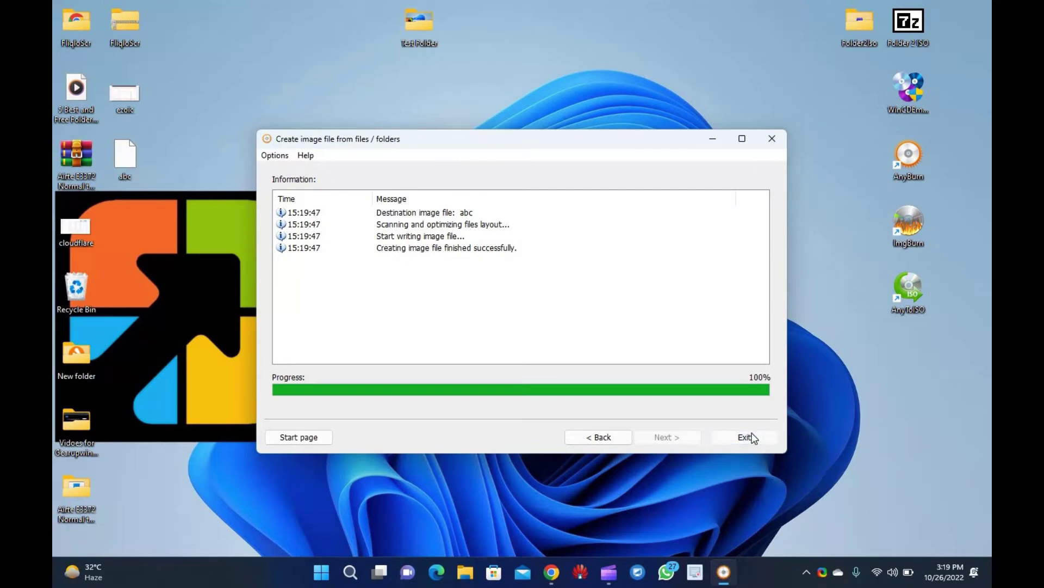
# Exit AnyBurn and check the abc image's properties on the desktop
pyautogui.click(764, 438)
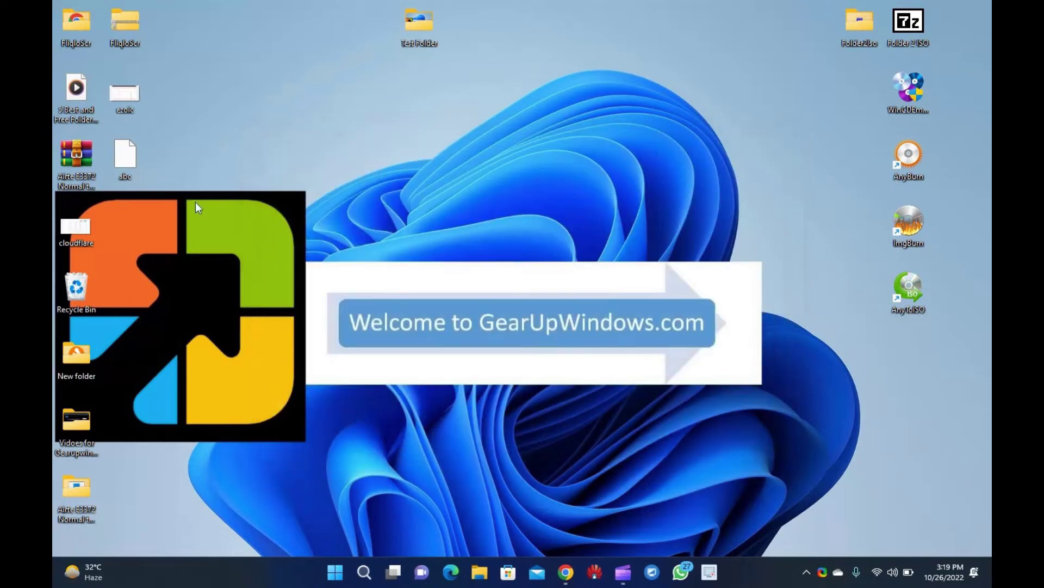
pyautogui.rightClick(137, 162)
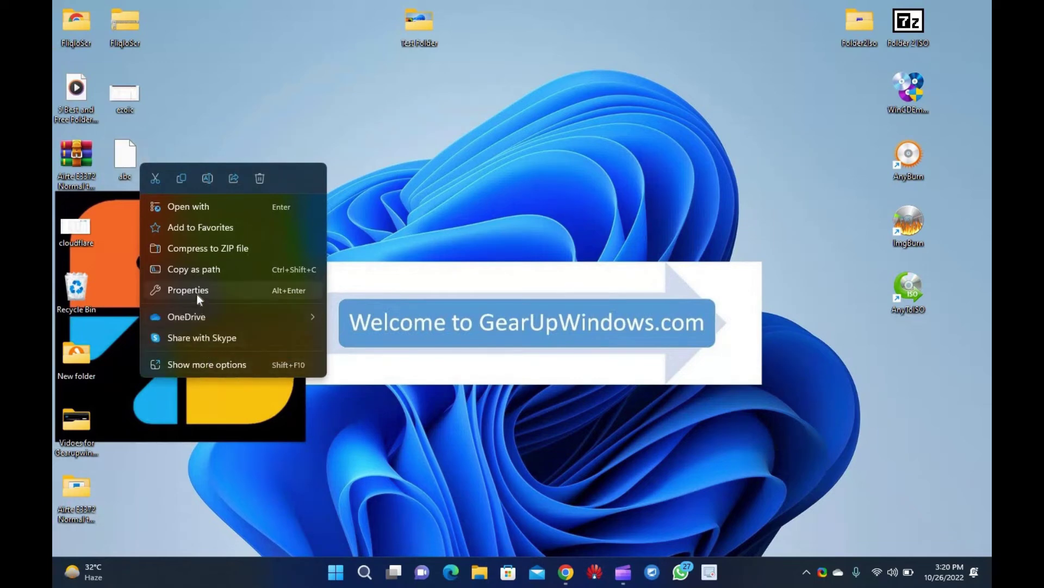
pyautogui.click(197, 294)
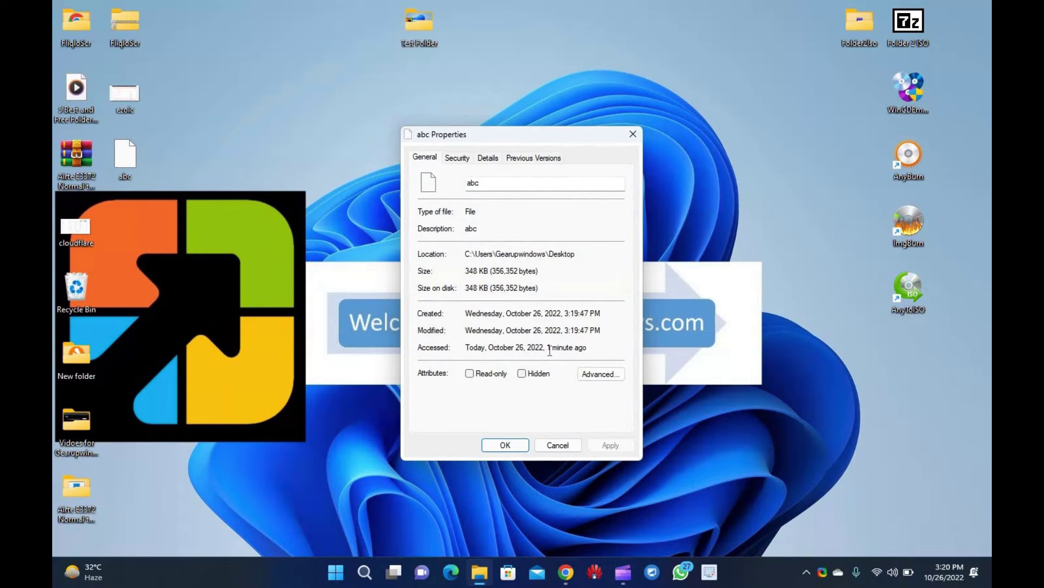
pyautogui.click(553, 445)
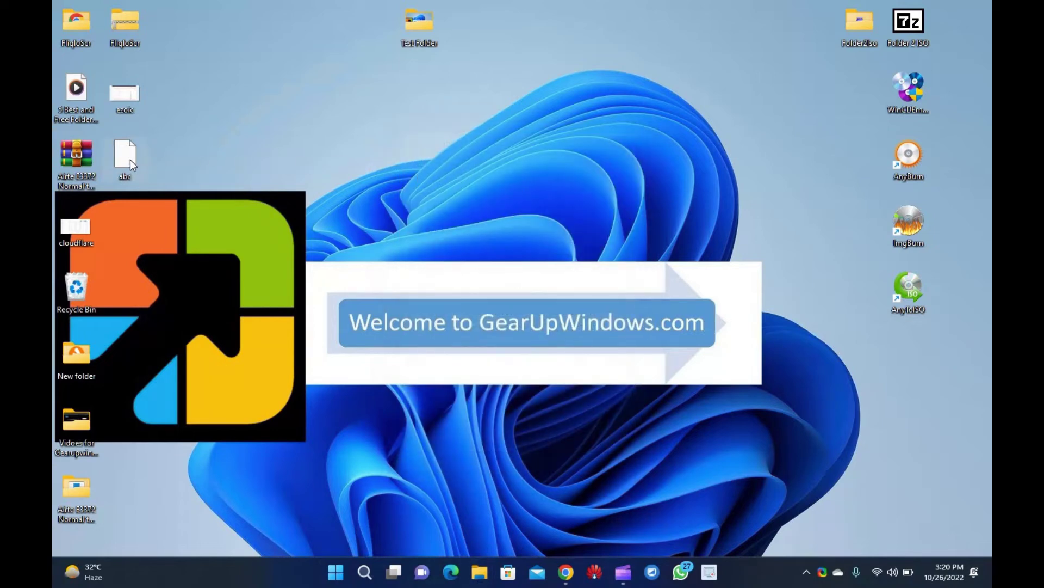
# Delete the ezoic image and the abc file from the desktop
pyautogui.rightClick(128, 94)
pyautogui.click(249, 109)
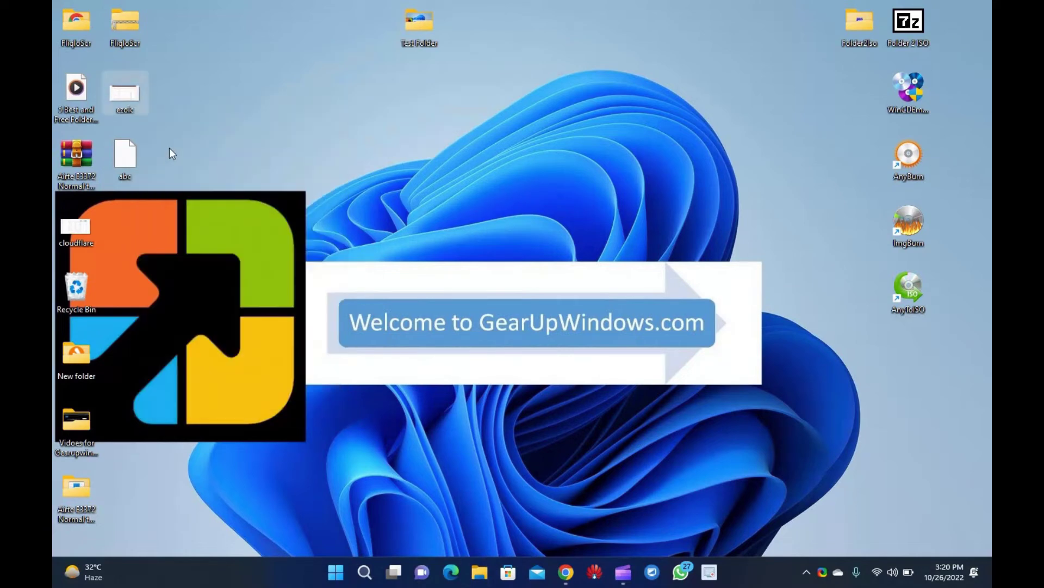
pyautogui.rightClick(124, 150)
pyautogui.click(252, 164)
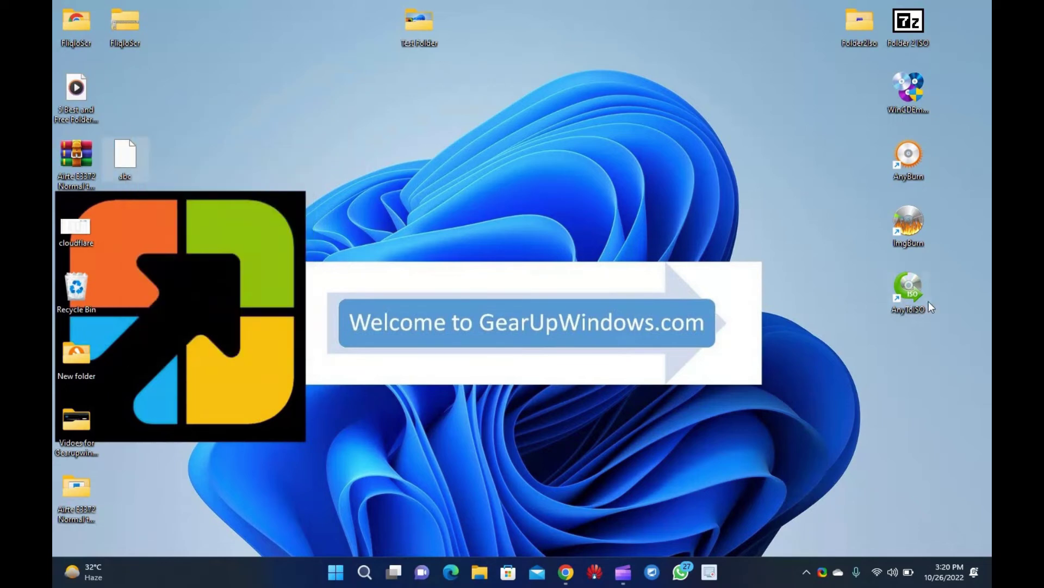
# Launch ImgBurn from the desktop, close the ImgBurn Log window, and reposition the main window
pyautogui.doubleClick(917, 211)
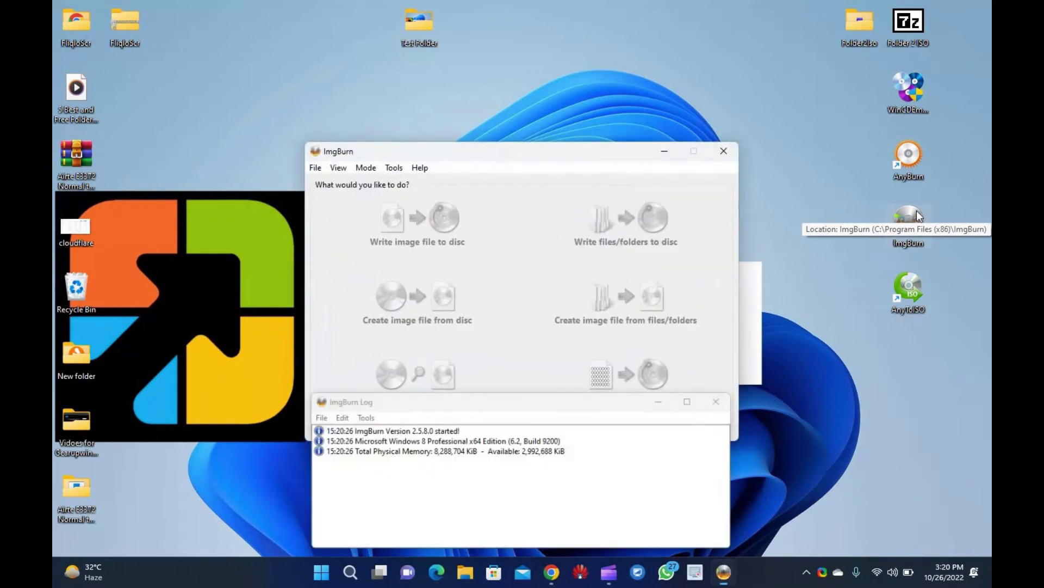
pyautogui.moveTo(598, 157); pyautogui.dragTo(589, 56)
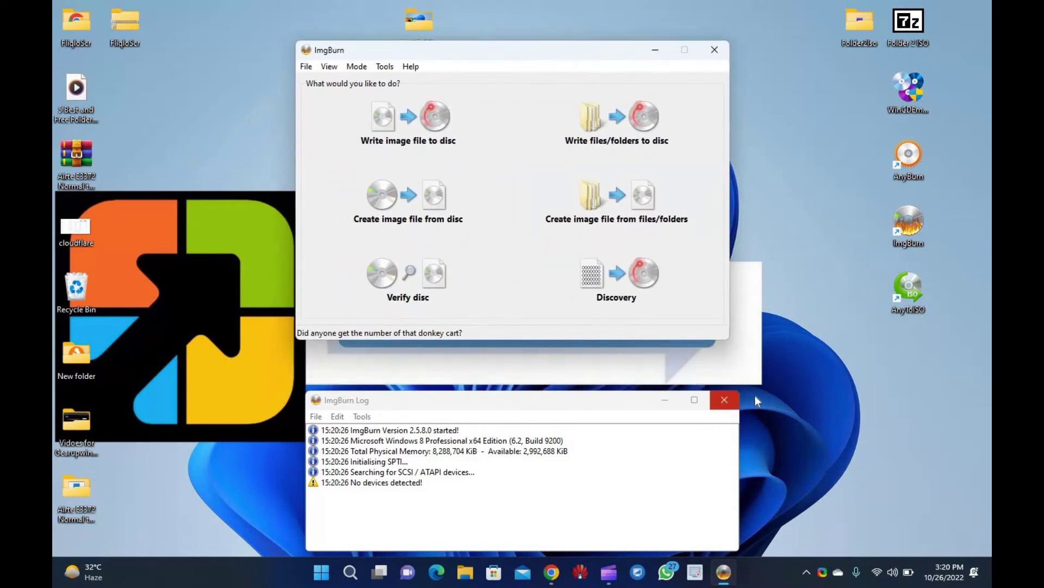
pyautogui.click(724, 401)
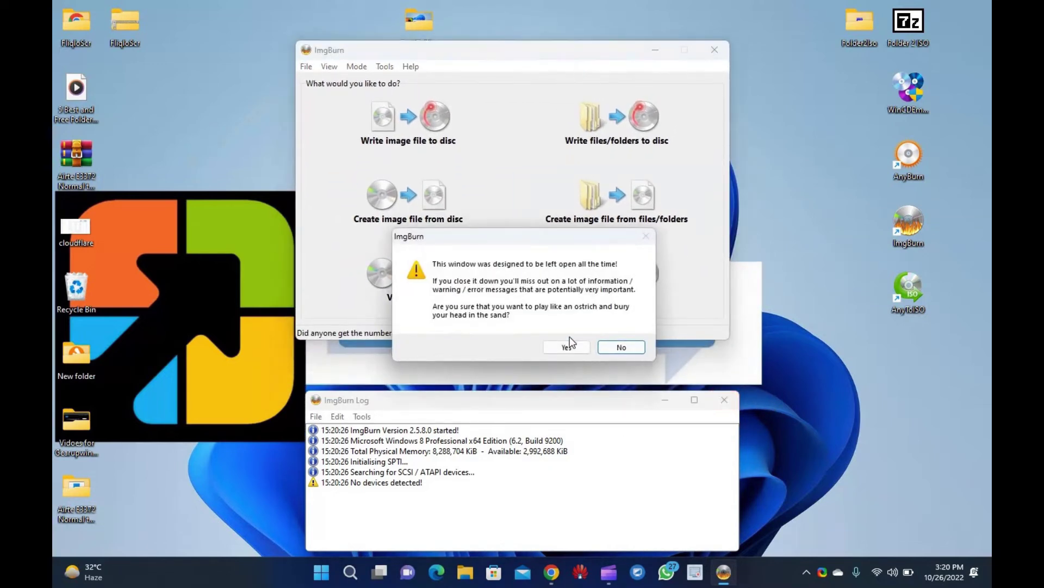
pyautogui.click(567, 347)
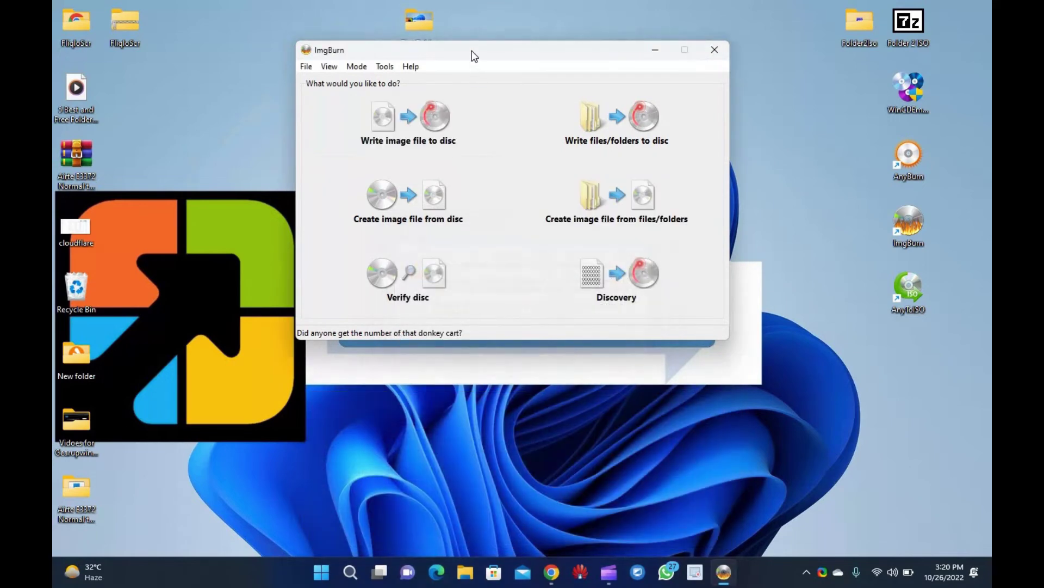
pyautogui.moveTo(473, 54); pyautogui.dragTo(482, 108)
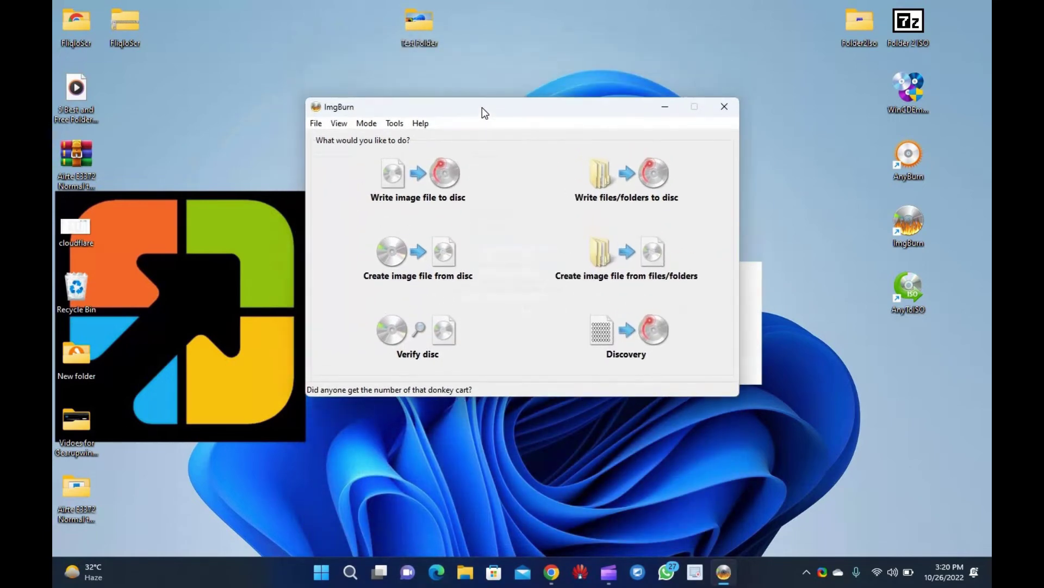
# Switch ImgBurn to 'Create image file from files/folders' and add the desktop Test Folder as source
pyautogui.click(705, 263)
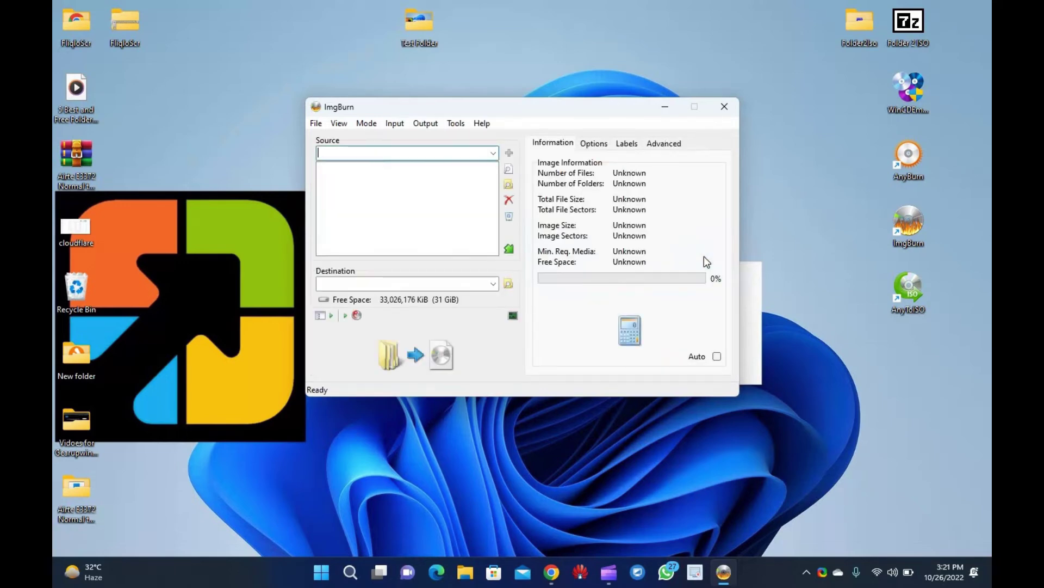
pyautogui.click(508, 186)
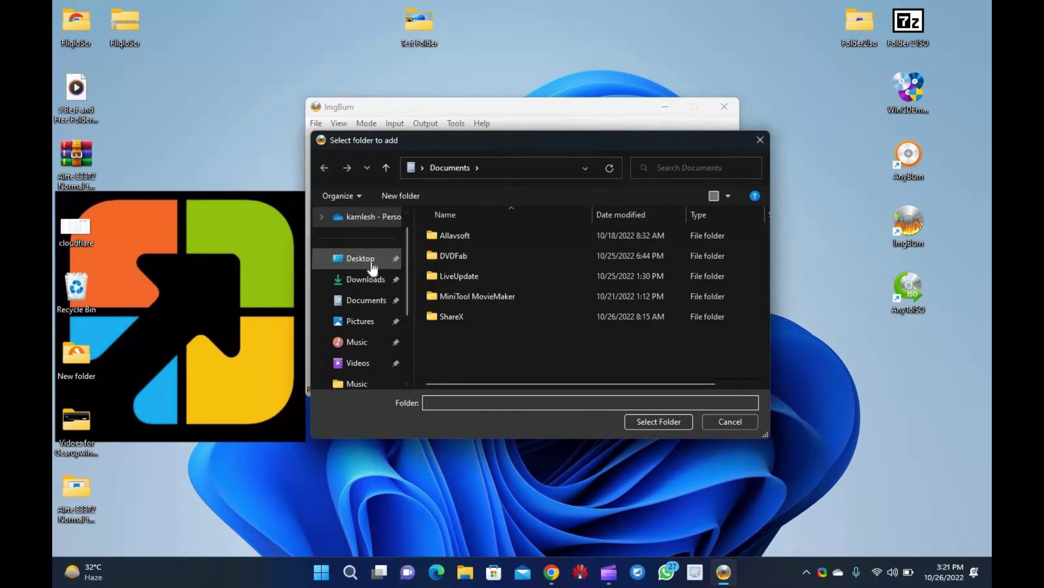
pyautogui.click(384, 268)
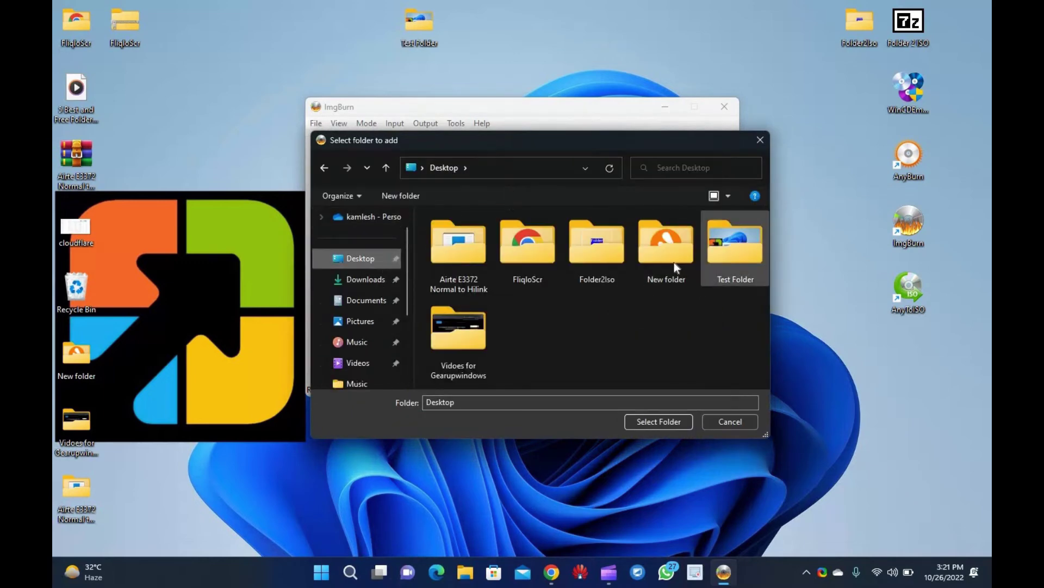
pyautogui.click(721, 260)
pyautogui.click(661, 417)
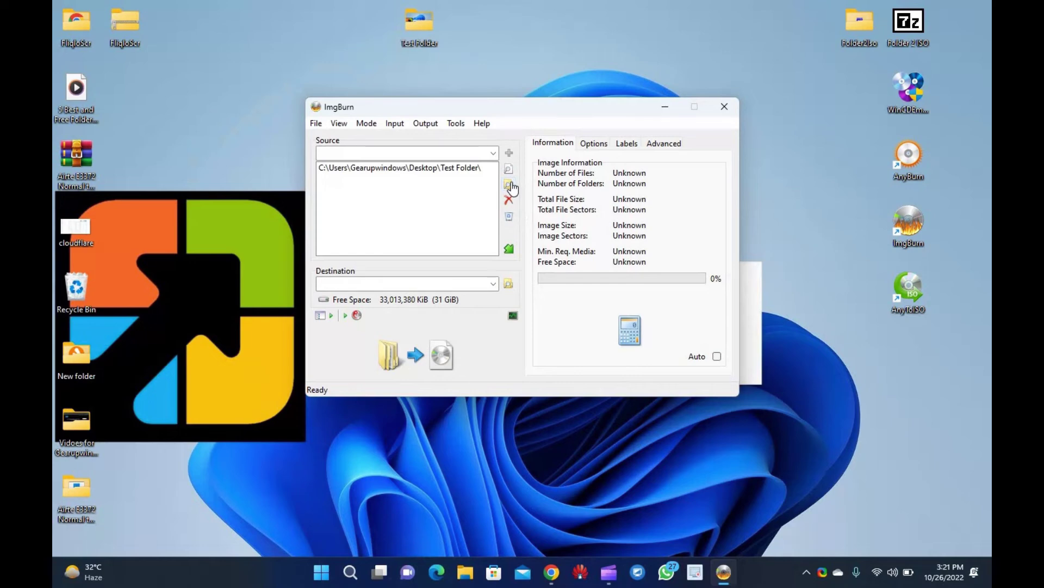
# Set ImgBurn's destination to 'Test Folder' on the Desktop, then close ImgBurn
pyautogui.click(509, 283)
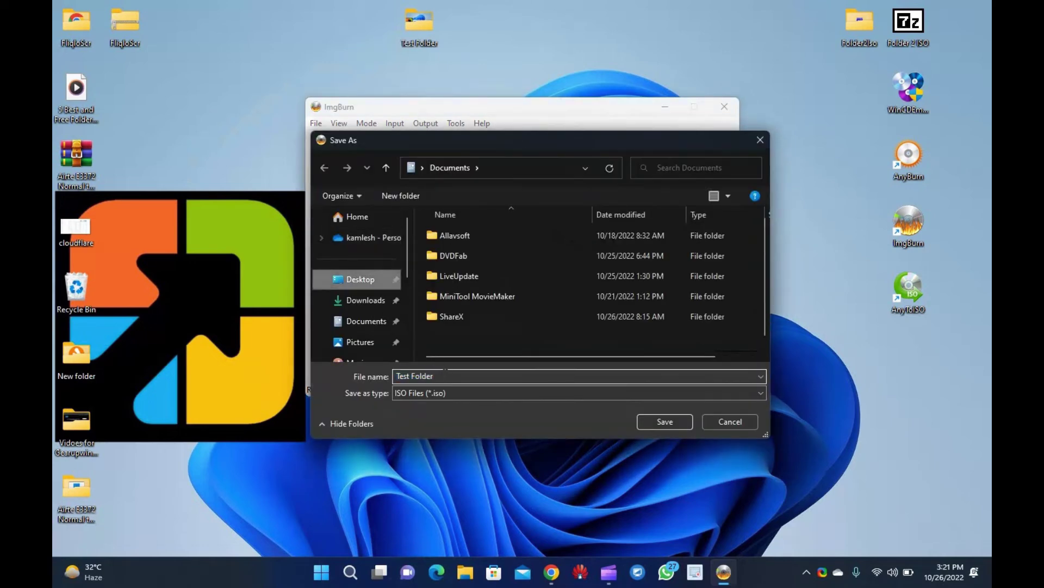
pyautogui.click(360, 279)
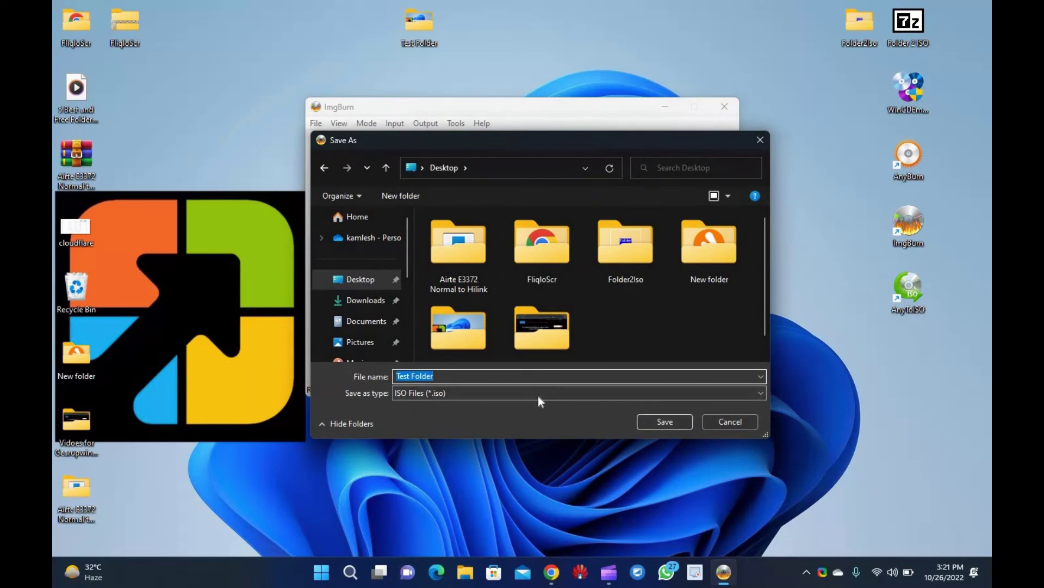
pyautogui.click(538, 397)
pyautogui.click(539, 397)
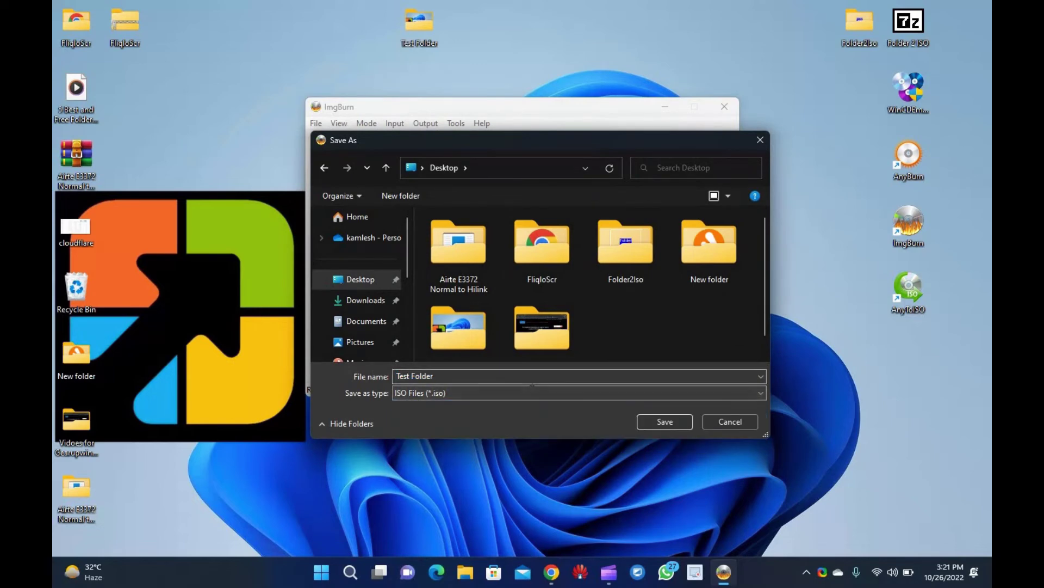
pyautogui.click(532, 382)
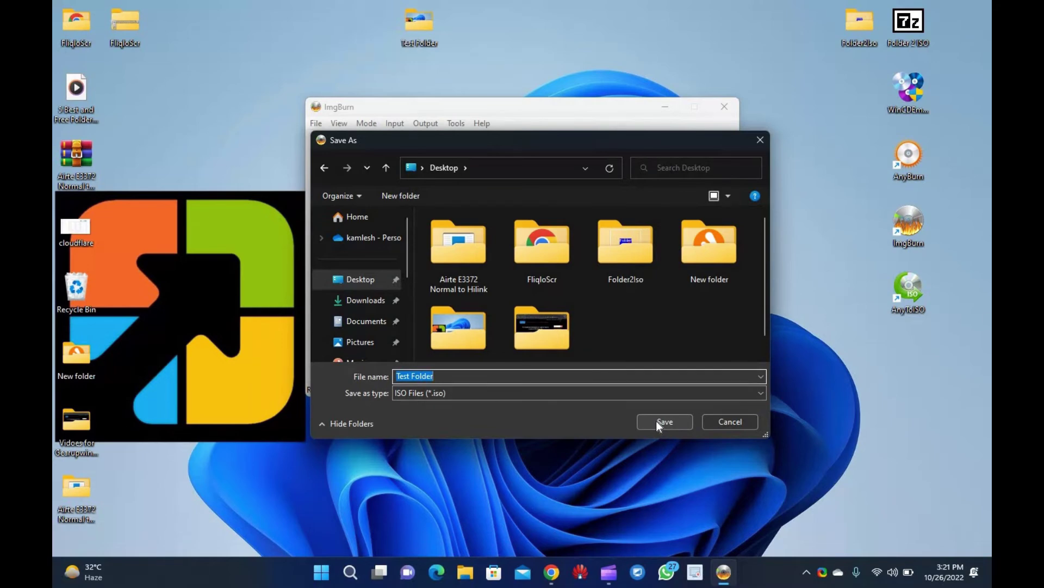
pyautogui.click(656, 420)
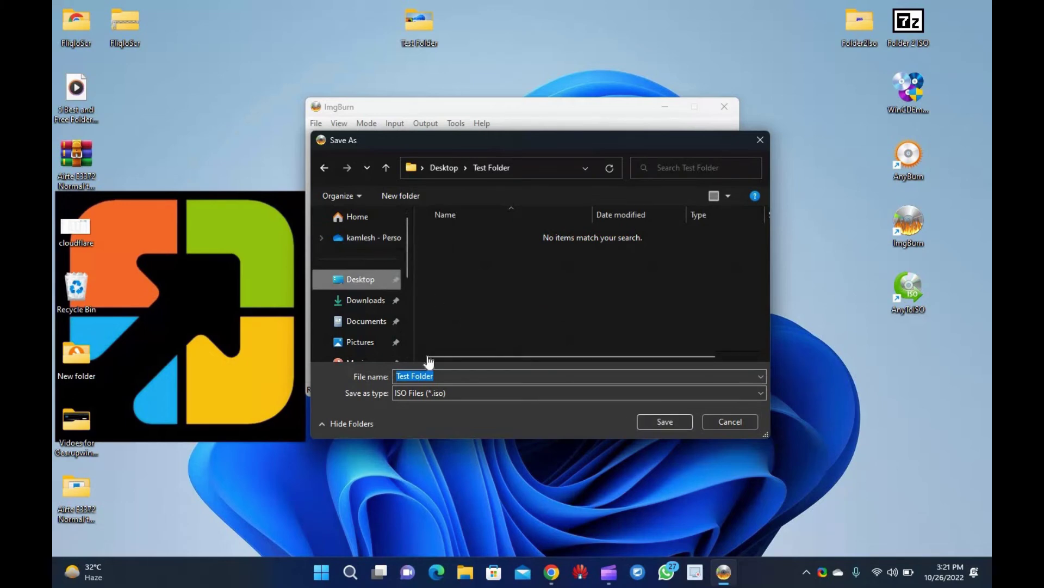
pyautogui.hotkey('alt', 'Up')
pyautogui.click(671, 422)
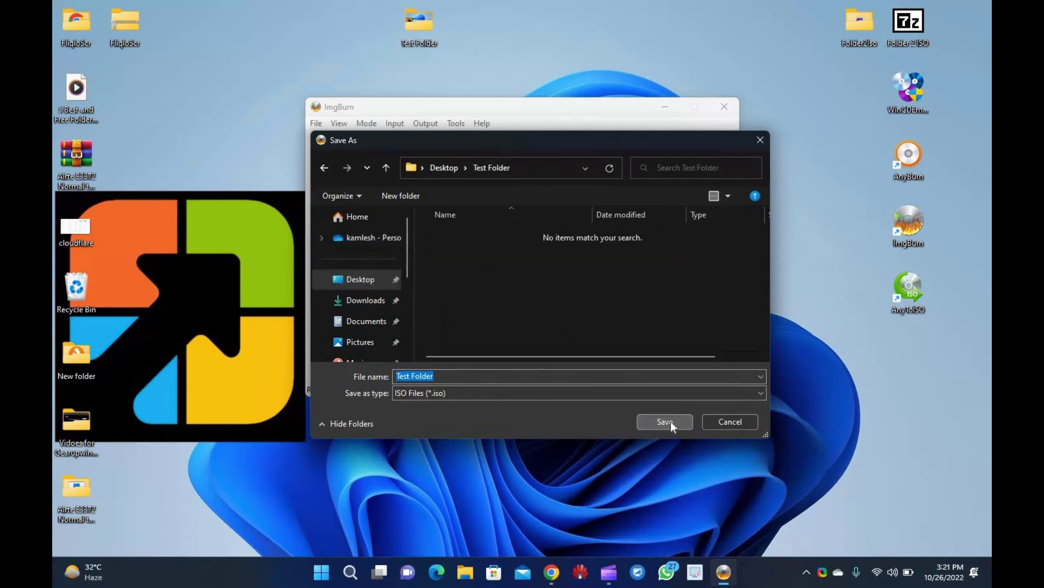
pyautogui.click(655, 421)
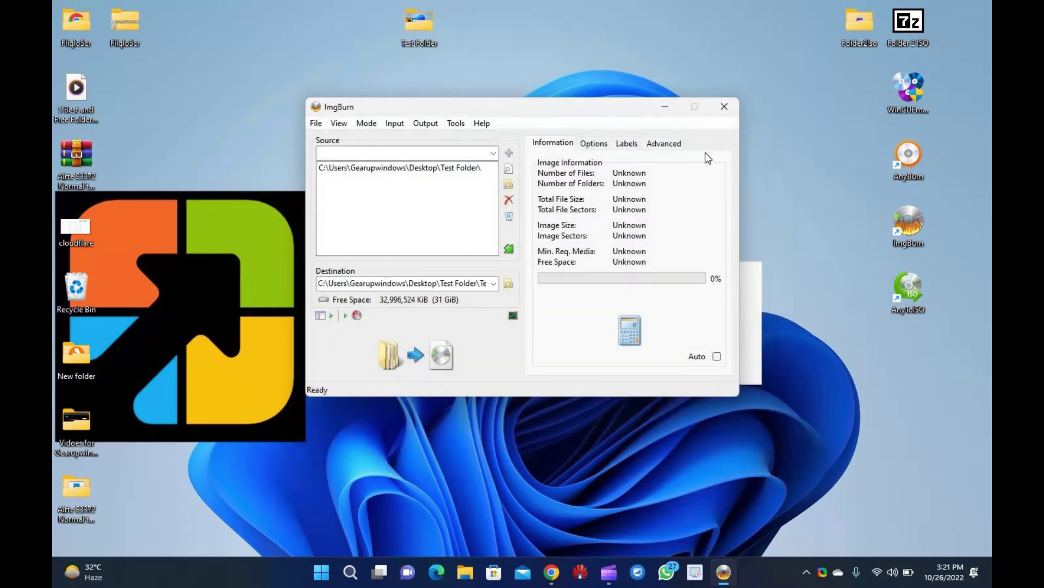
pyautogui.click(723, 111)
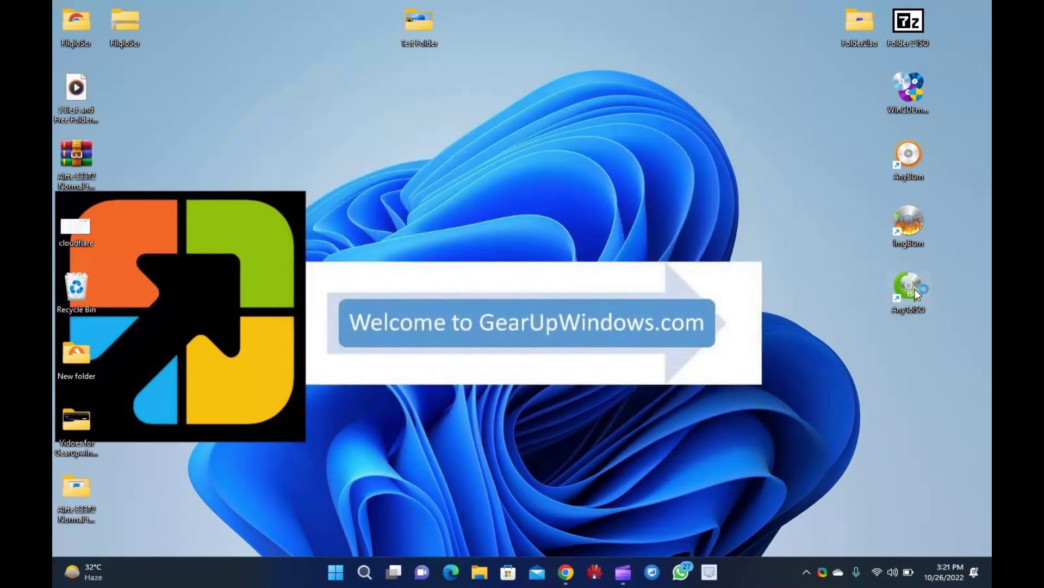
# Launch AnyToISO 3.9.6 Lite from its desktop shortcut
pyautogui.doubleClick(915, 289)
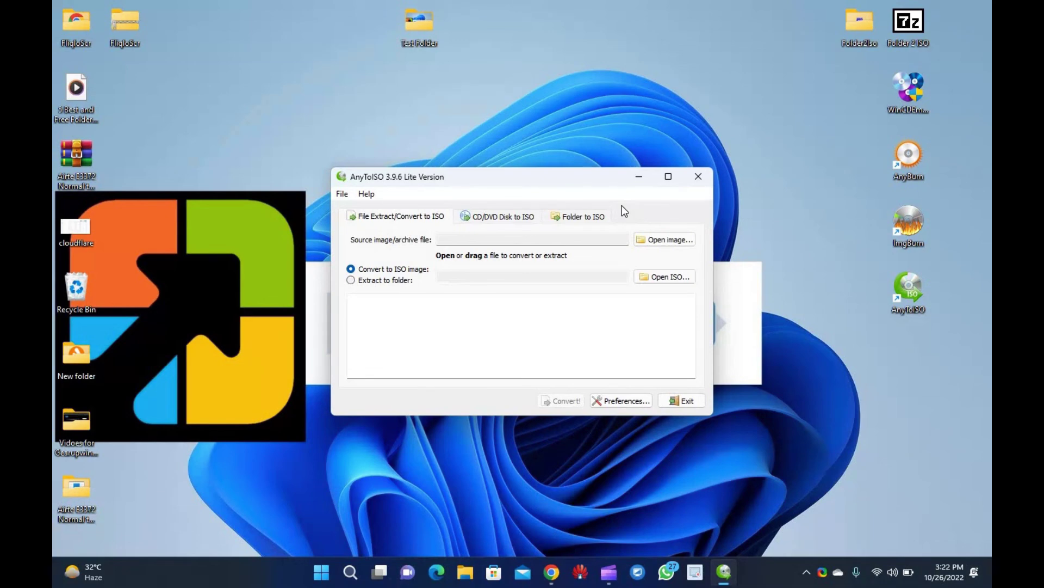
# On AnyToISO's Folder to ISO tab, choose the desktop Test Folder as the source folder
pyautogui.click(589, 219)
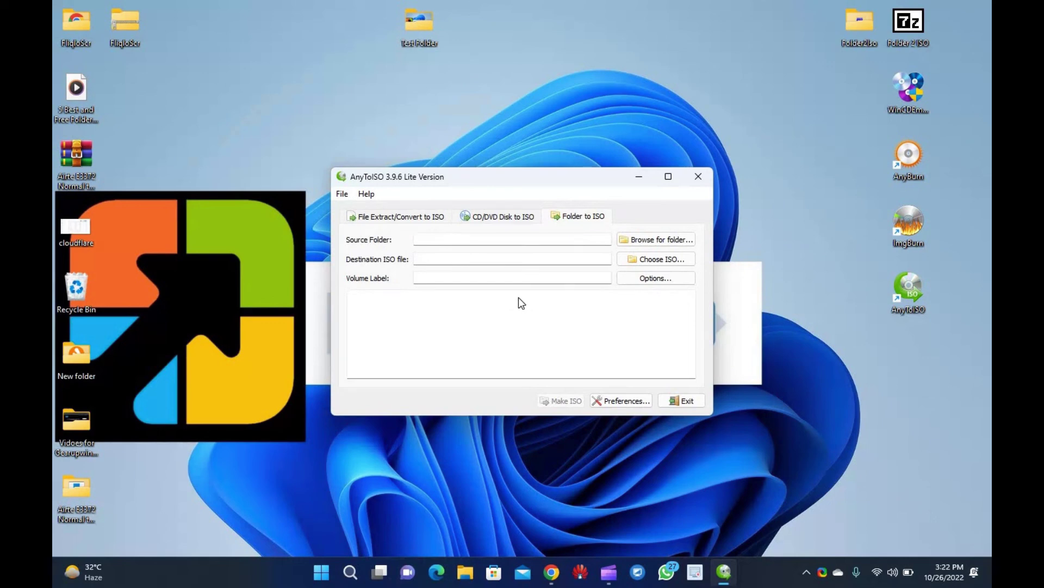
pyautogui.click(645, 241)
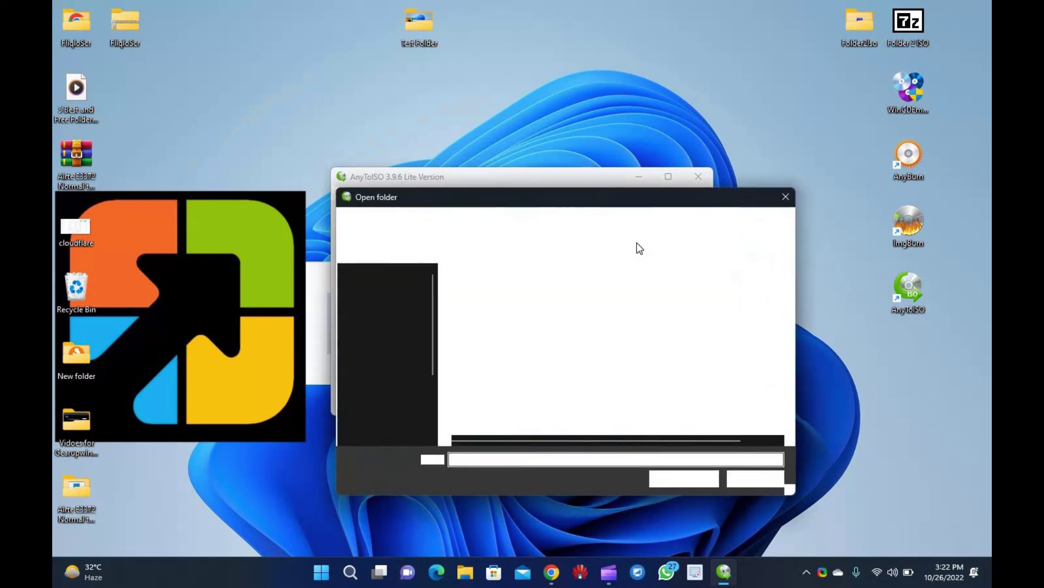
pyautogui.scroll(3, 399, 360)
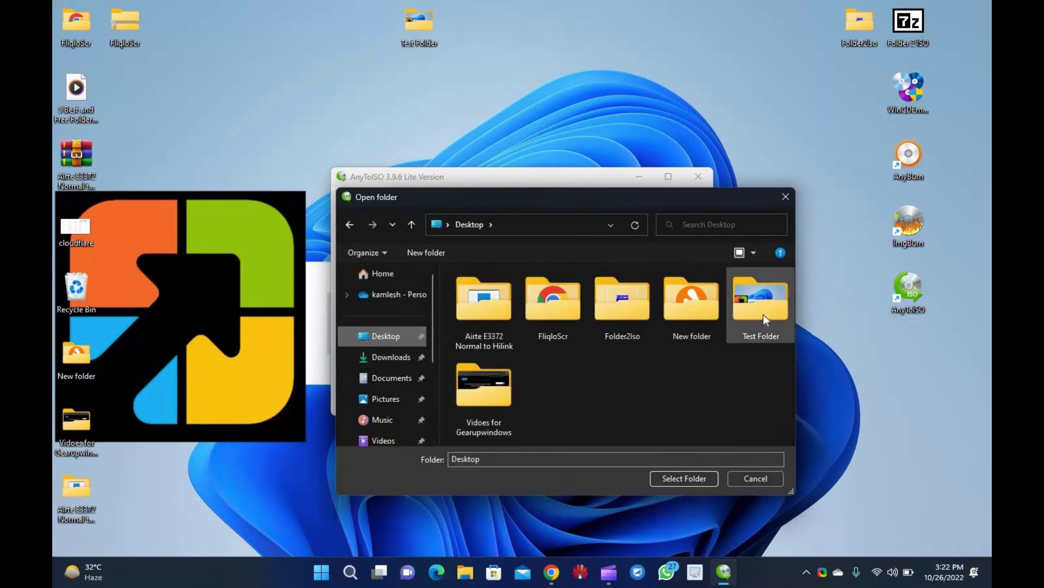
pyautogui.click(762, 311)
pyautogui.click(673, 479)
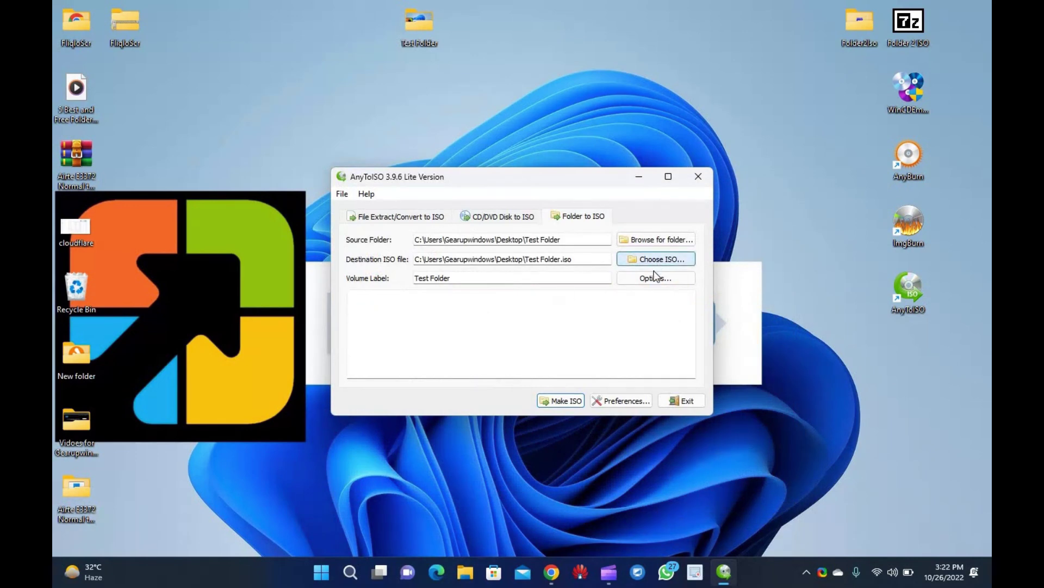
# Set the output file to ab.iso on the Desktop and make the ISO from Test Folder
pyautogui.click(656, 260)
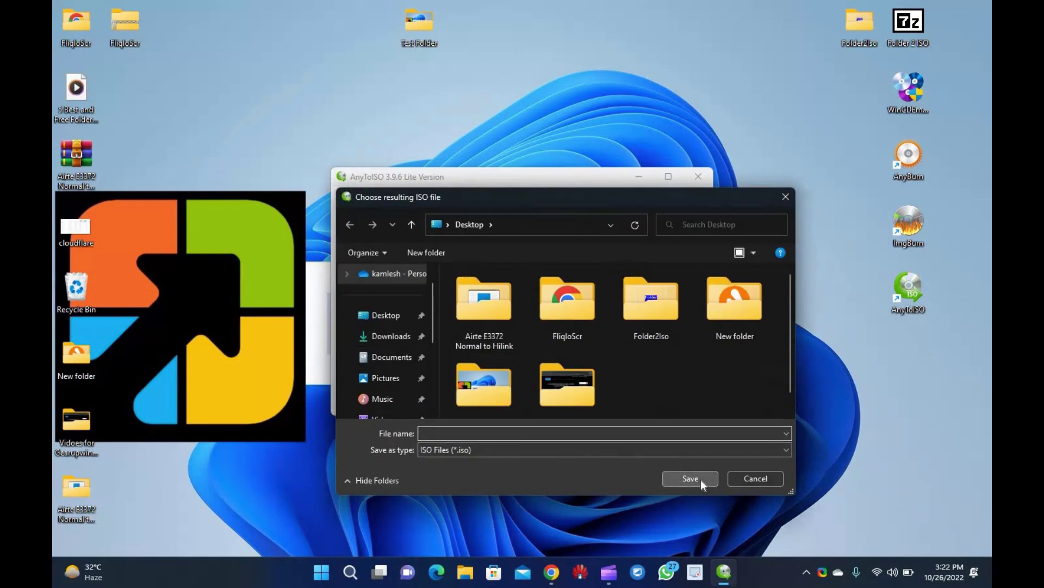
pyautogui.click(700, 479)
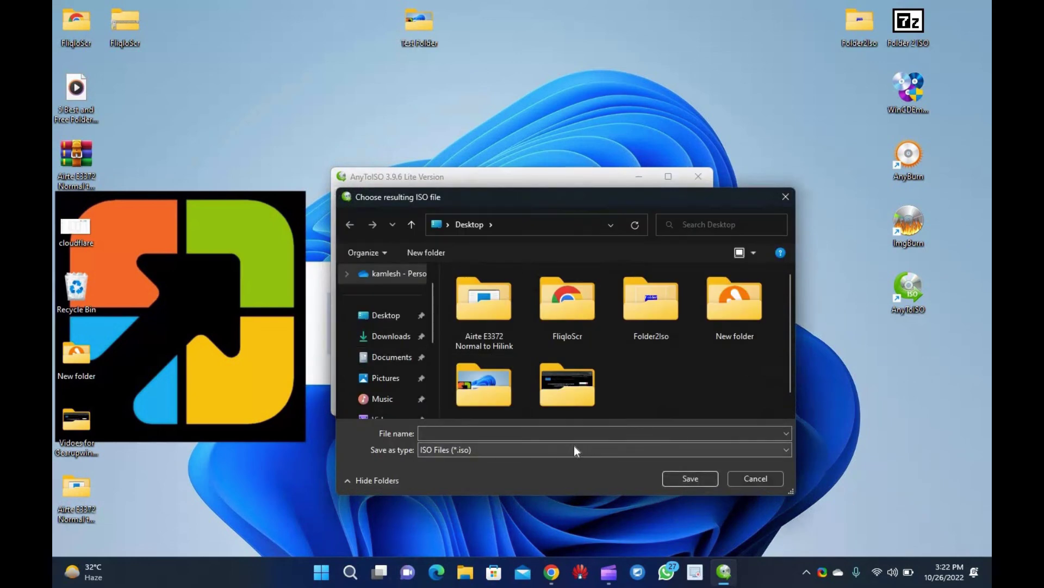
pyautogui.click(539, 435)
pyautogui.write('ab')
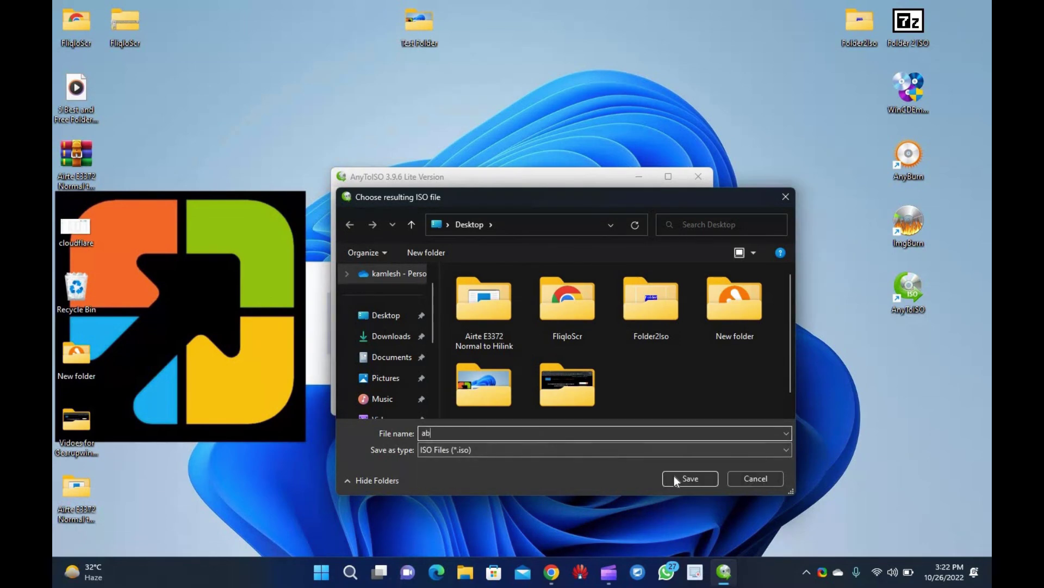
pyautogui.click(674, 476)
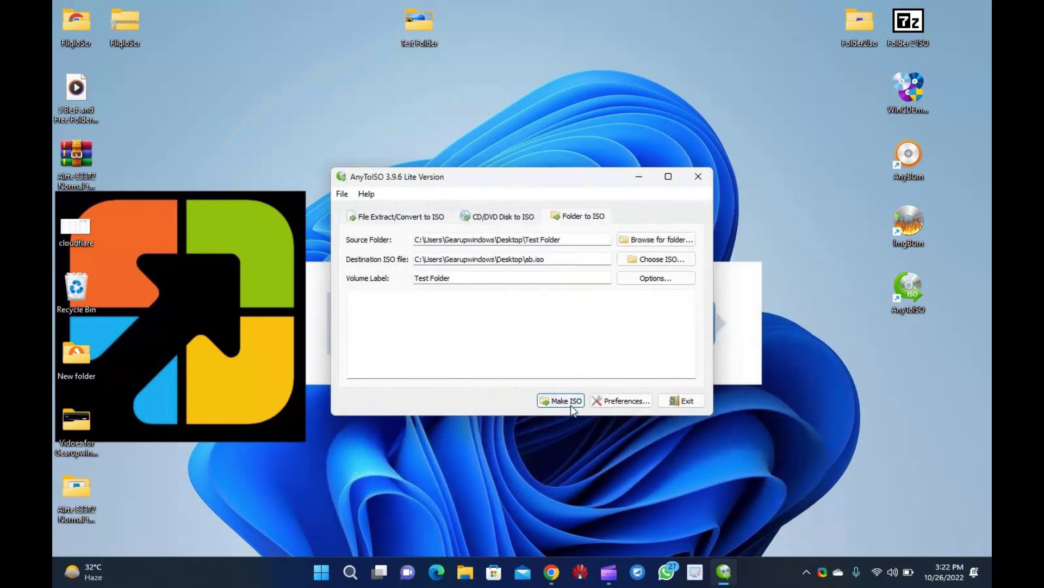
pyautogui.click(570, 405)
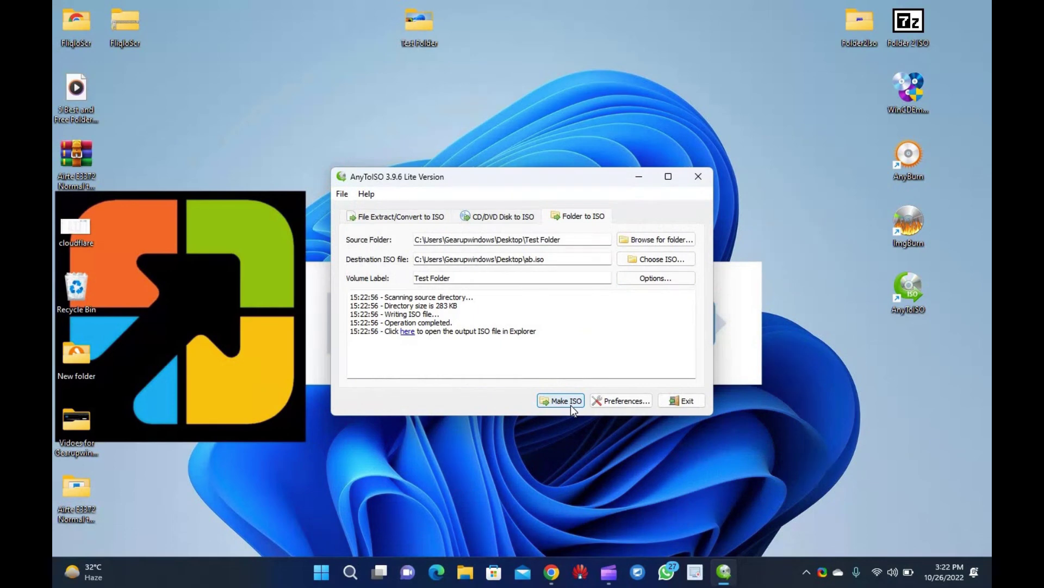